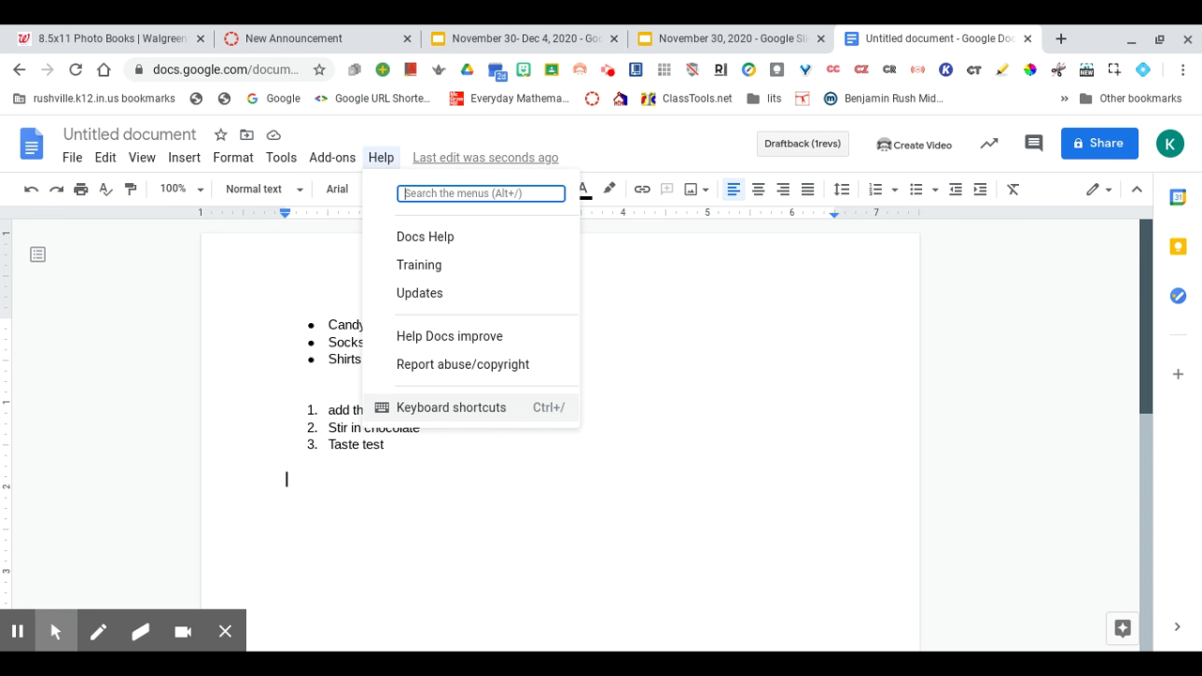
Step: View the list of keyboard shortcuts, including the text formatting ones, and close it
click(429, 410)
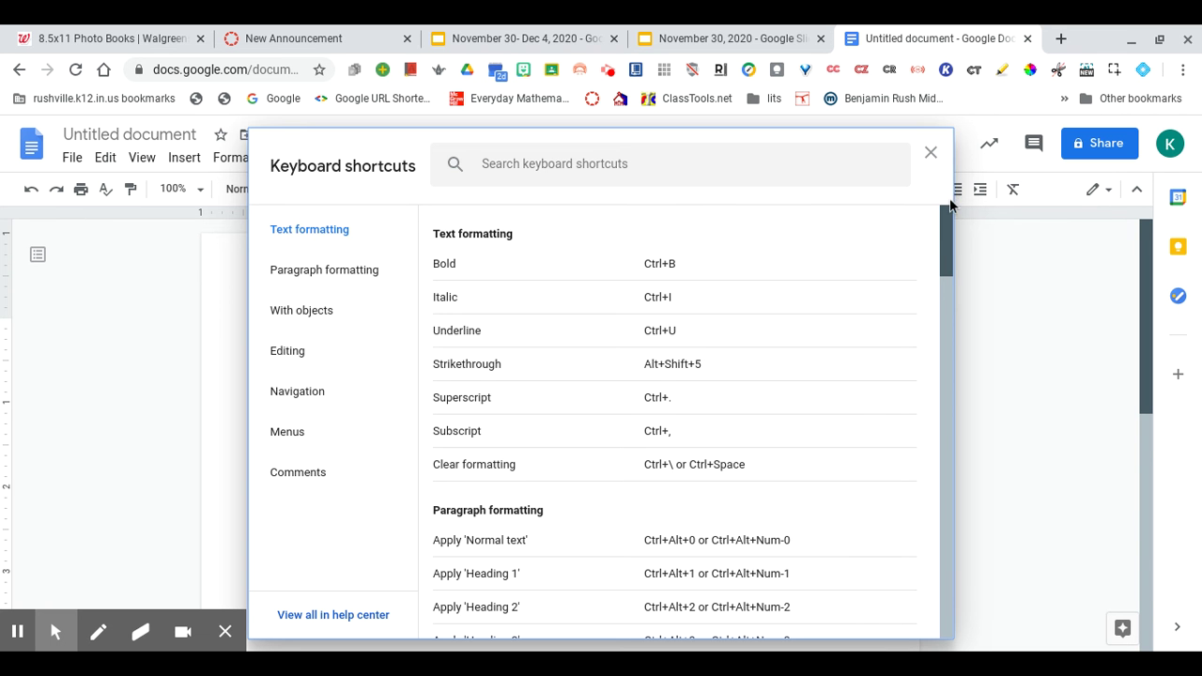
mouse_move(944, 238)
mouse_down()
mouse_move(952, 322)
mouse_move(929, 230)
mouse_up()
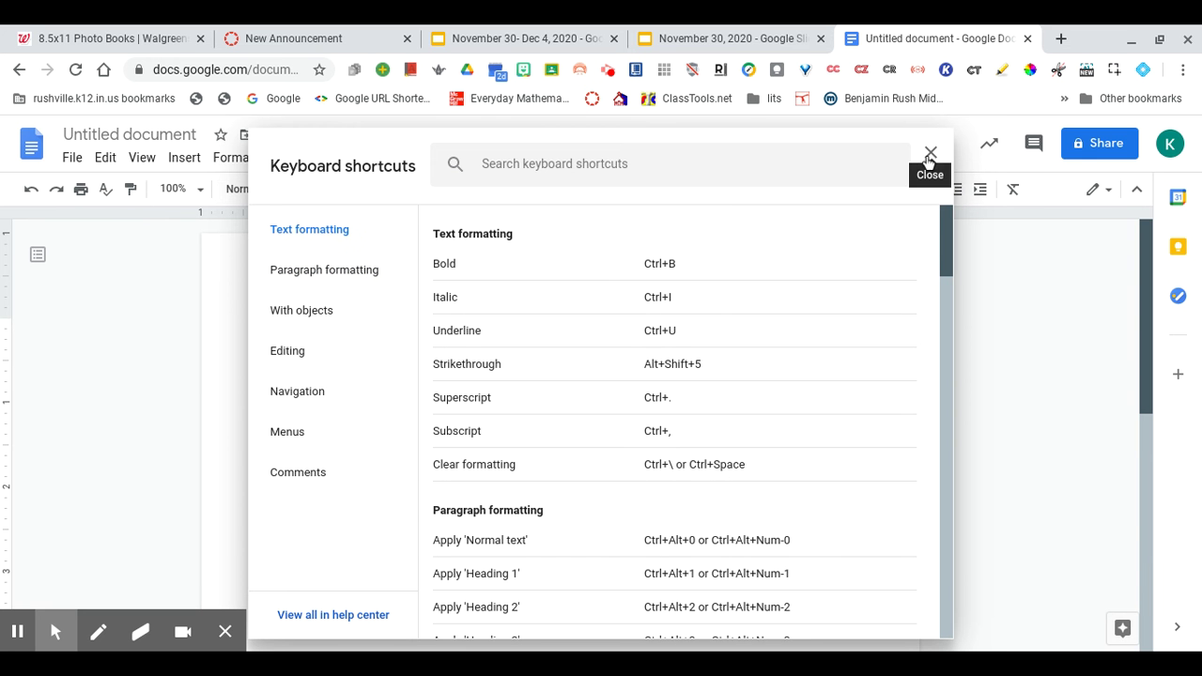
click(930, 153)
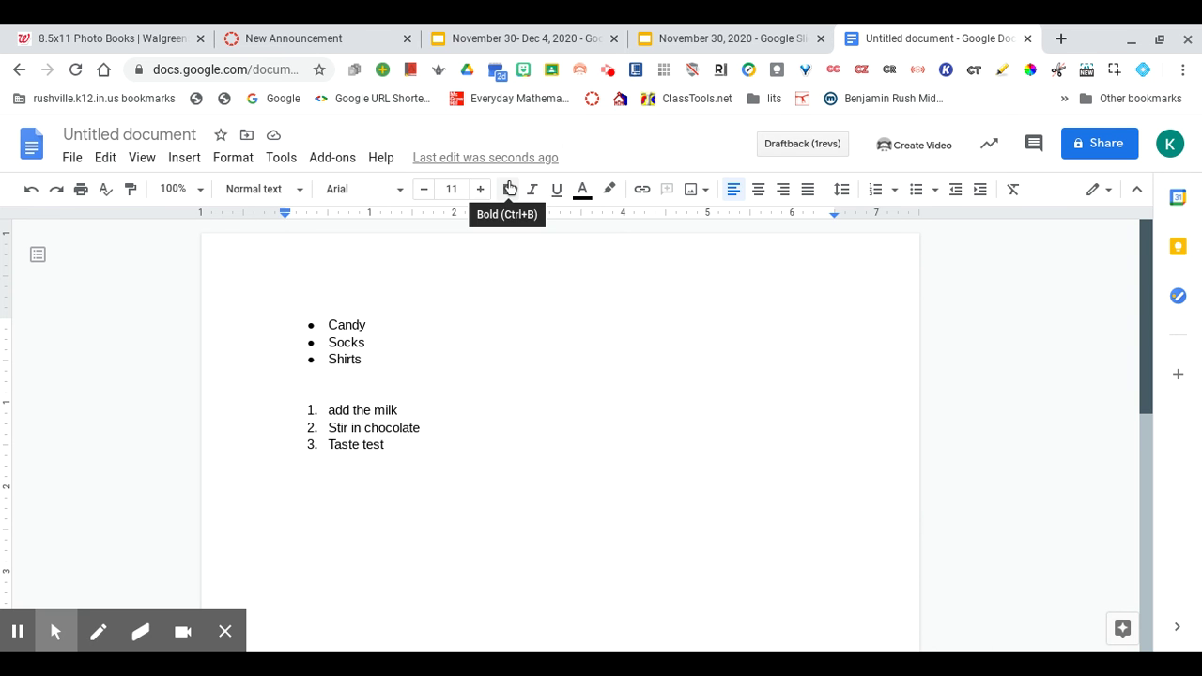
Step: Look up the word "sarcastic" in the built-in dictionary and close the dictionary
click(285, 160)
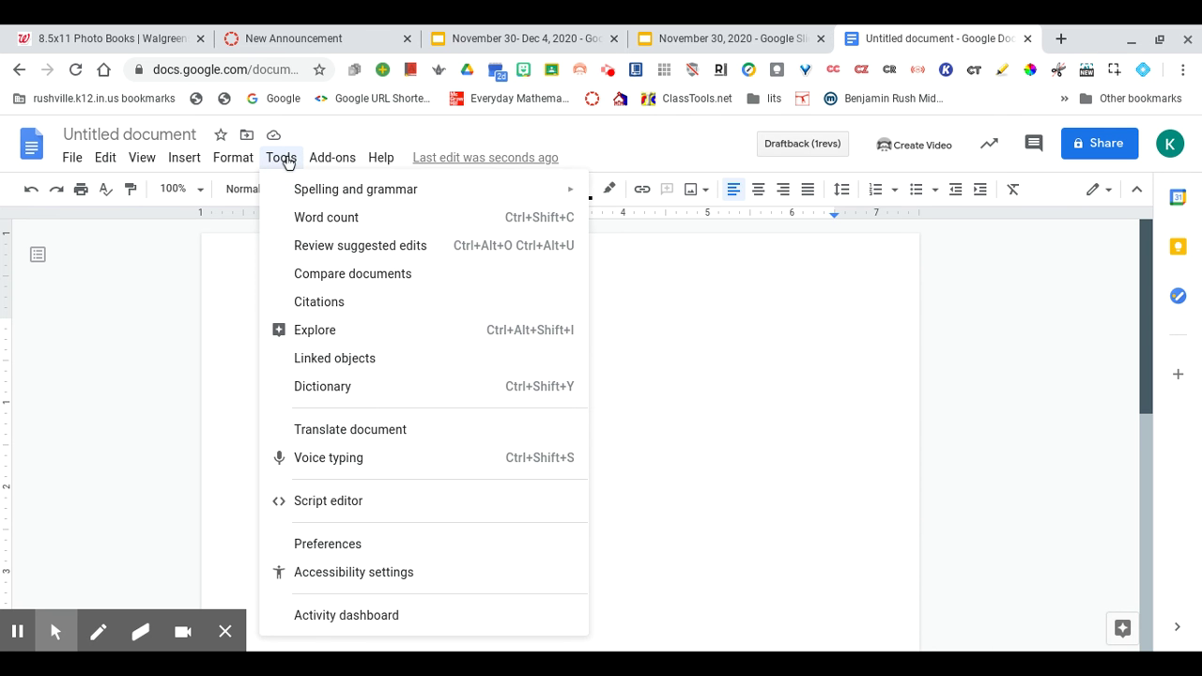
mouse_move(298, 201)
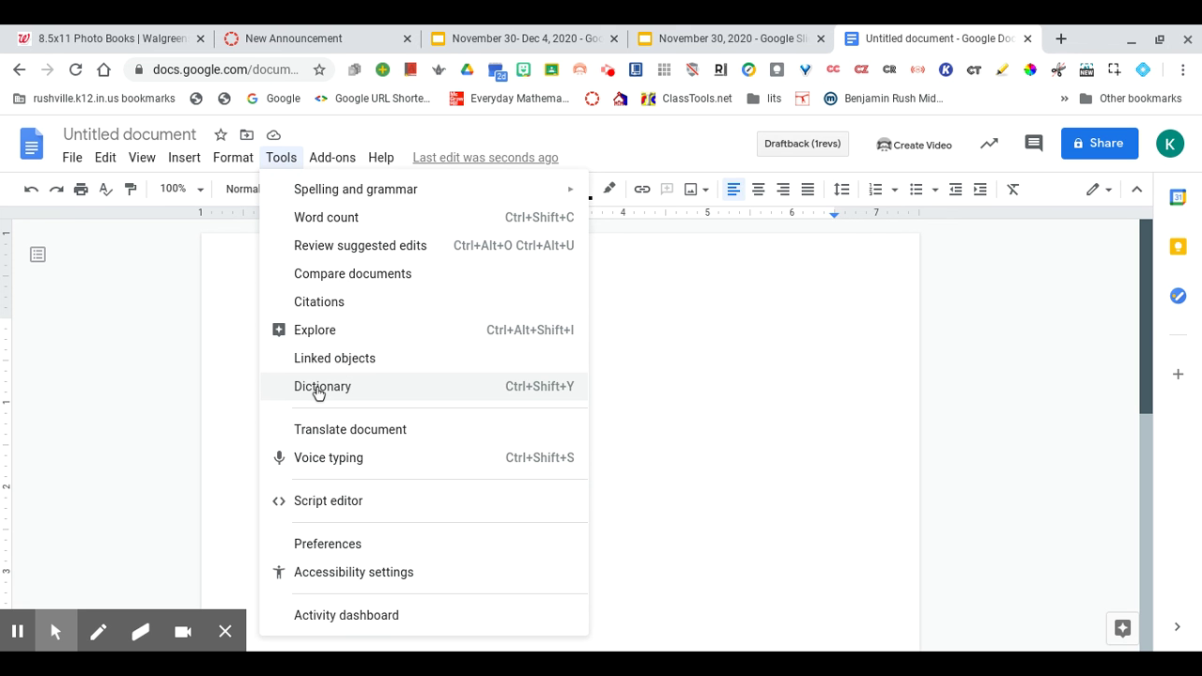
click(319, 388)
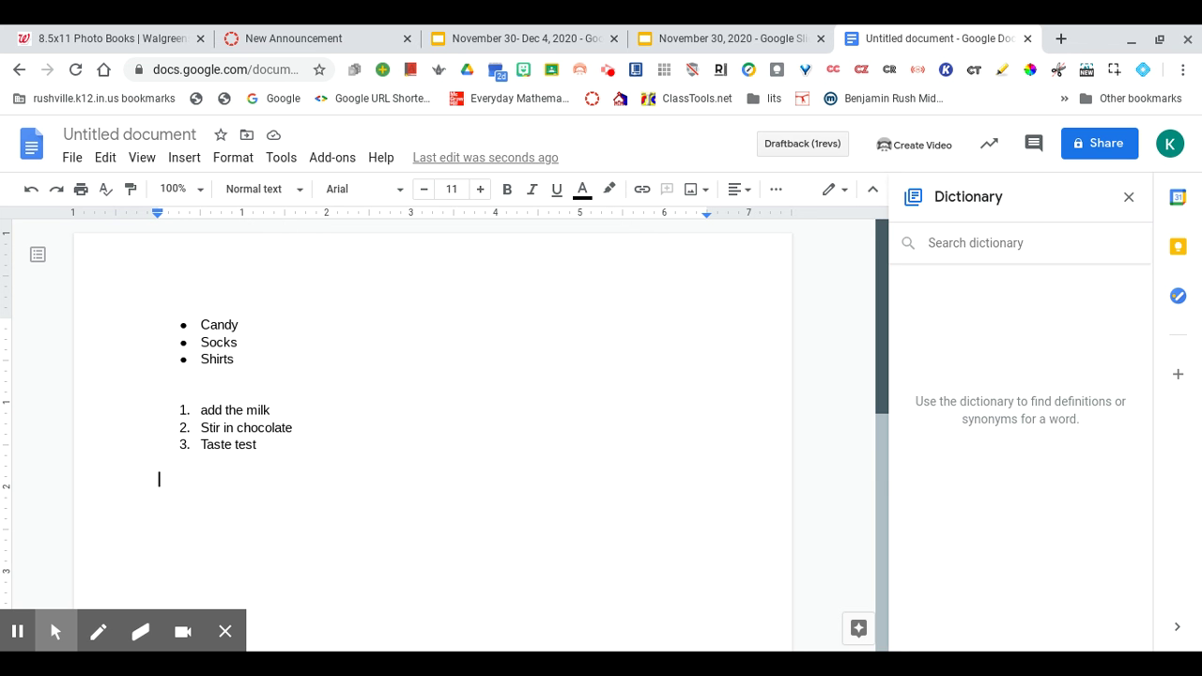
text(sarcastic)
key(Return)
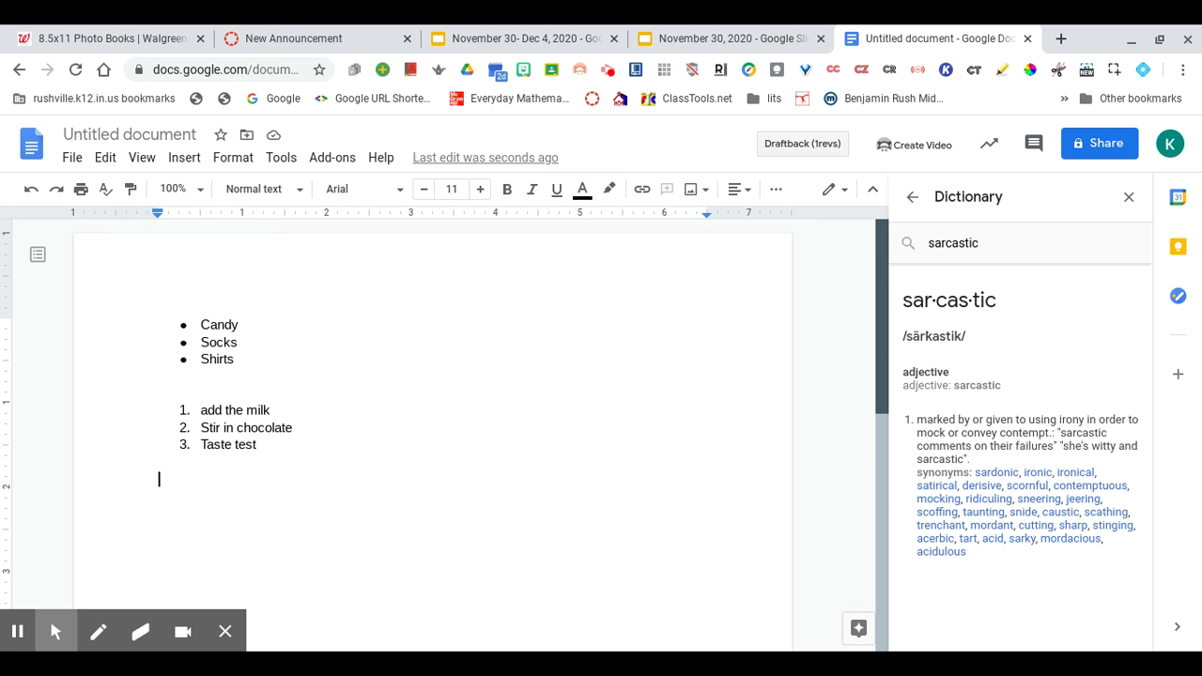
click(1129, 205)
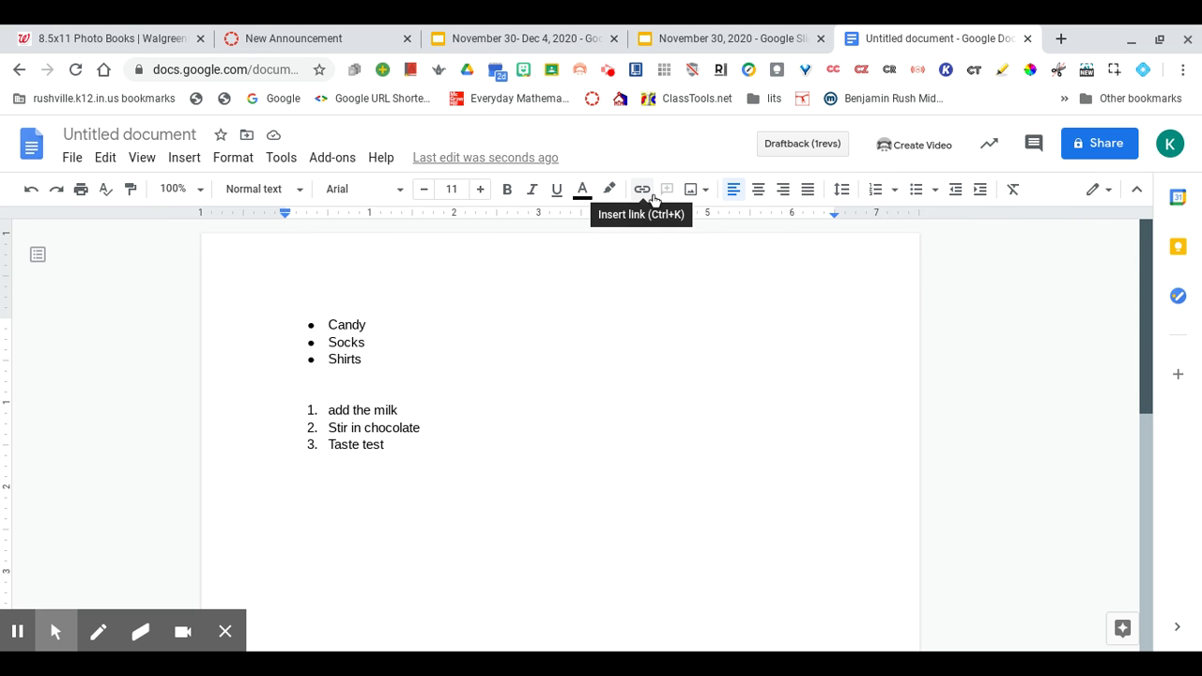
Step: Add the word "Ordinary" below the numbered list and look it up in the built-in dictionary
text(ordia)
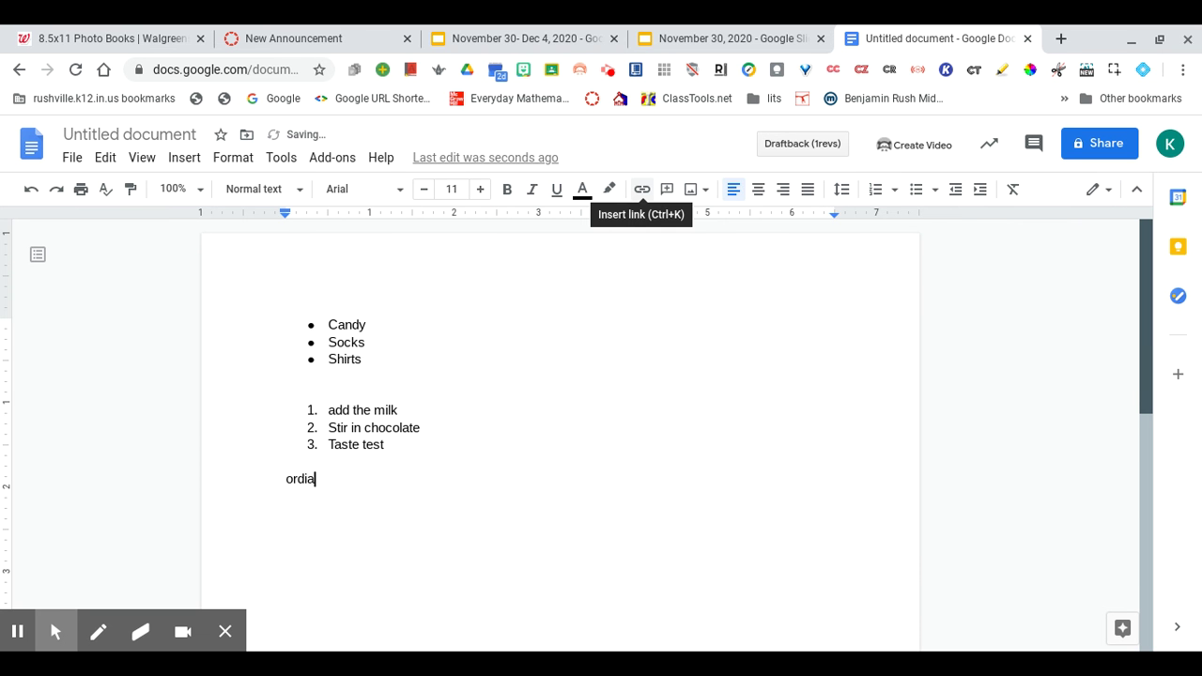
text(ina)
key(BackSpace)
text(na)
key(Return)
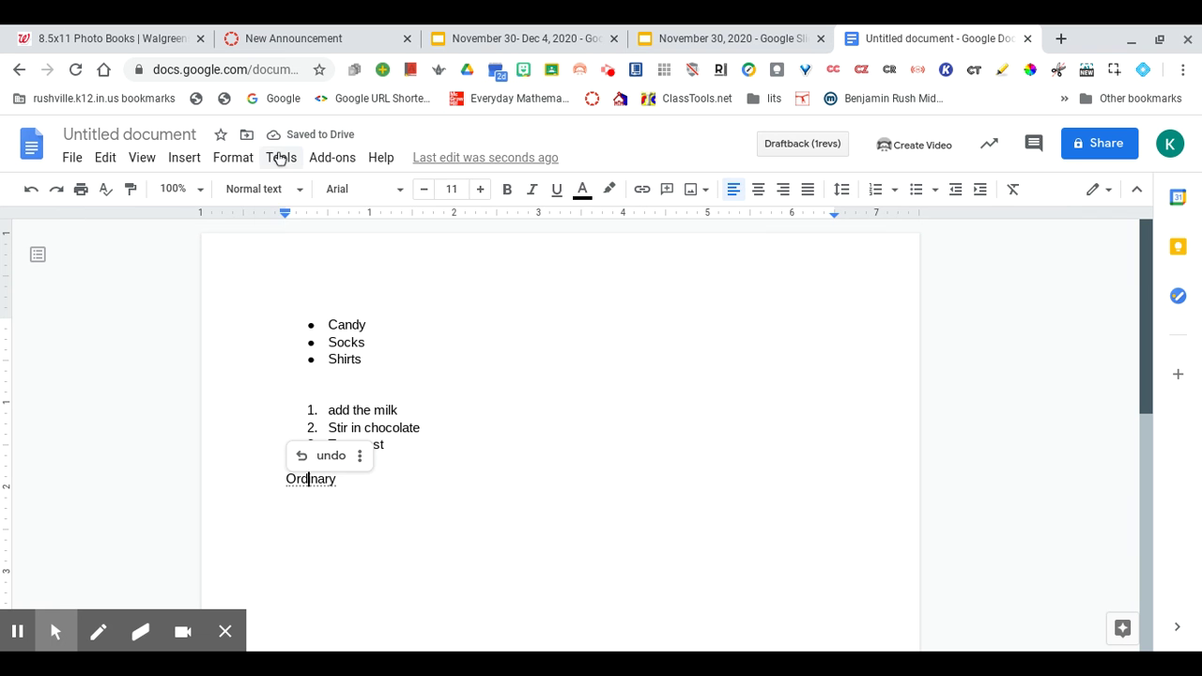
click(280, 158)
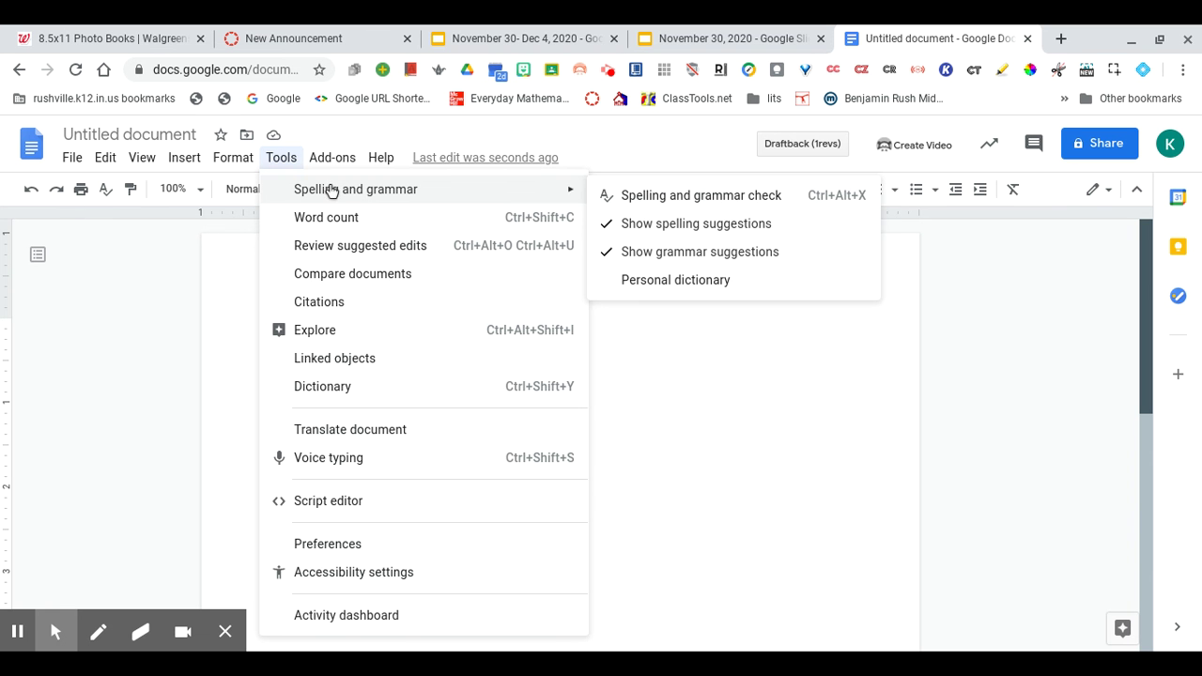
click(330, 389)
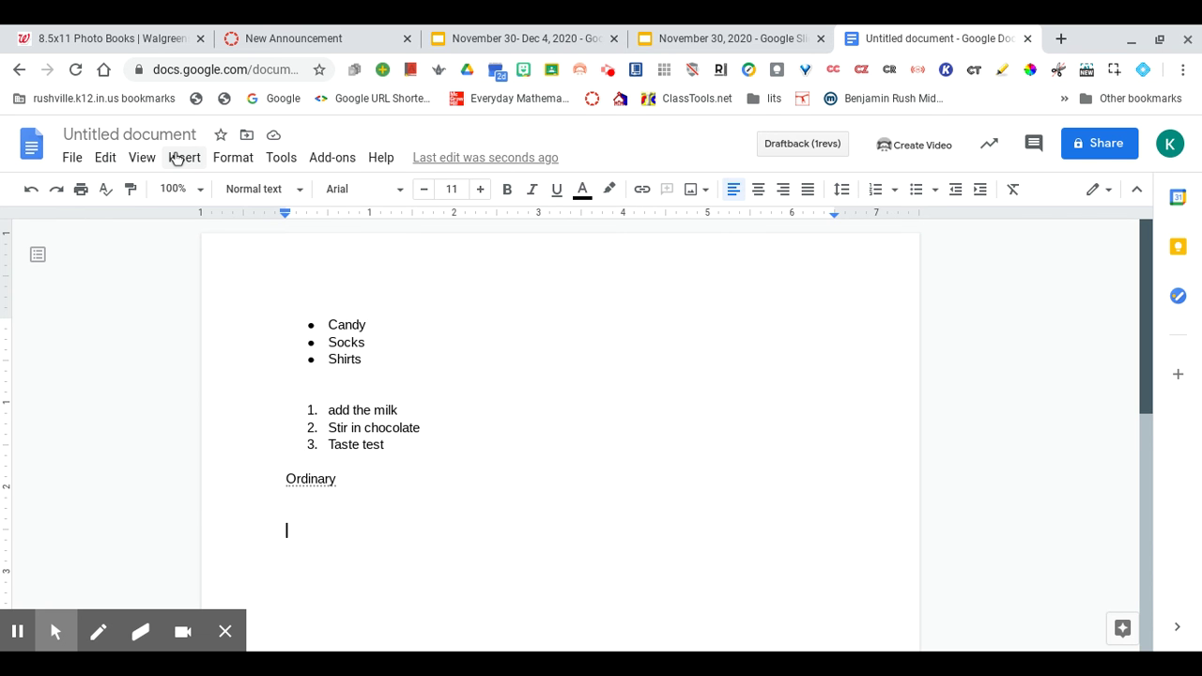
Step: Insert the black telephone special character from the Objects group of Emoji on the line below "Ordinary"
click(181, 158)
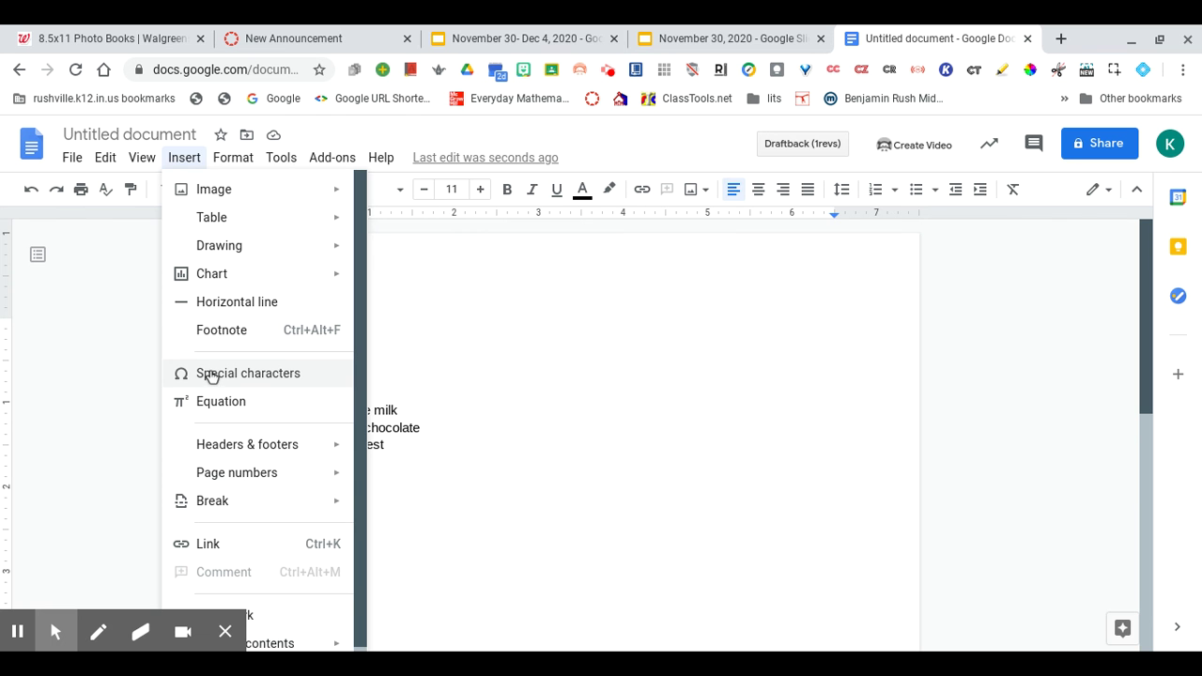
click(211, 374)
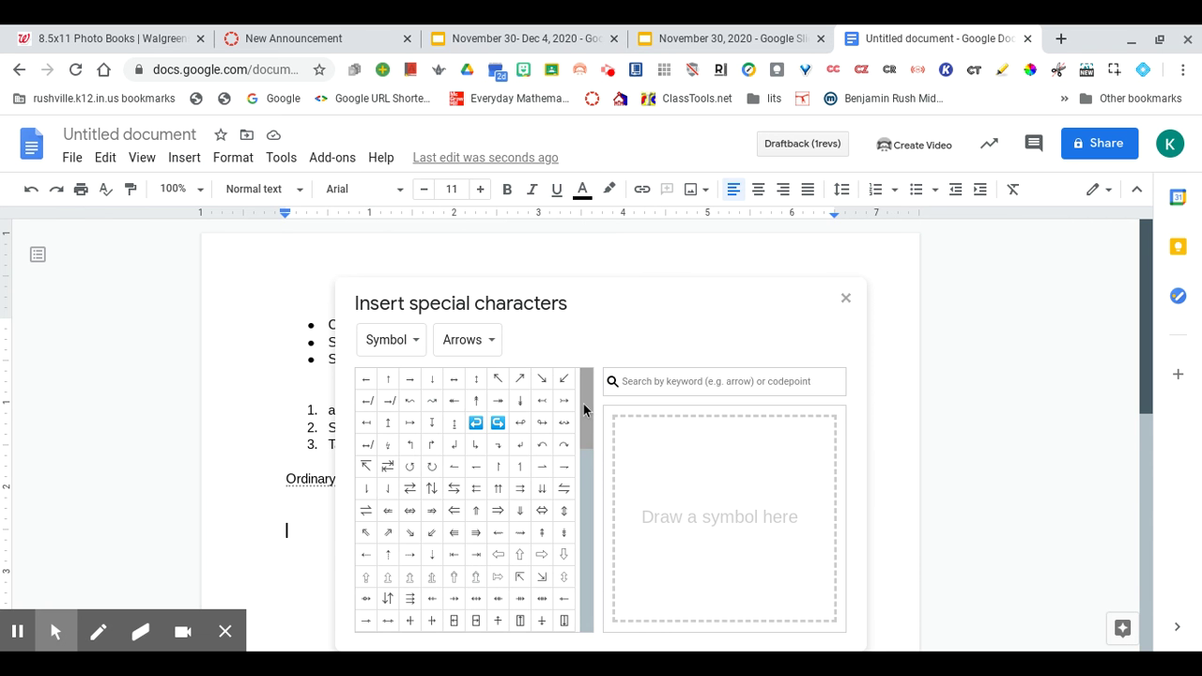
click(417, 349)
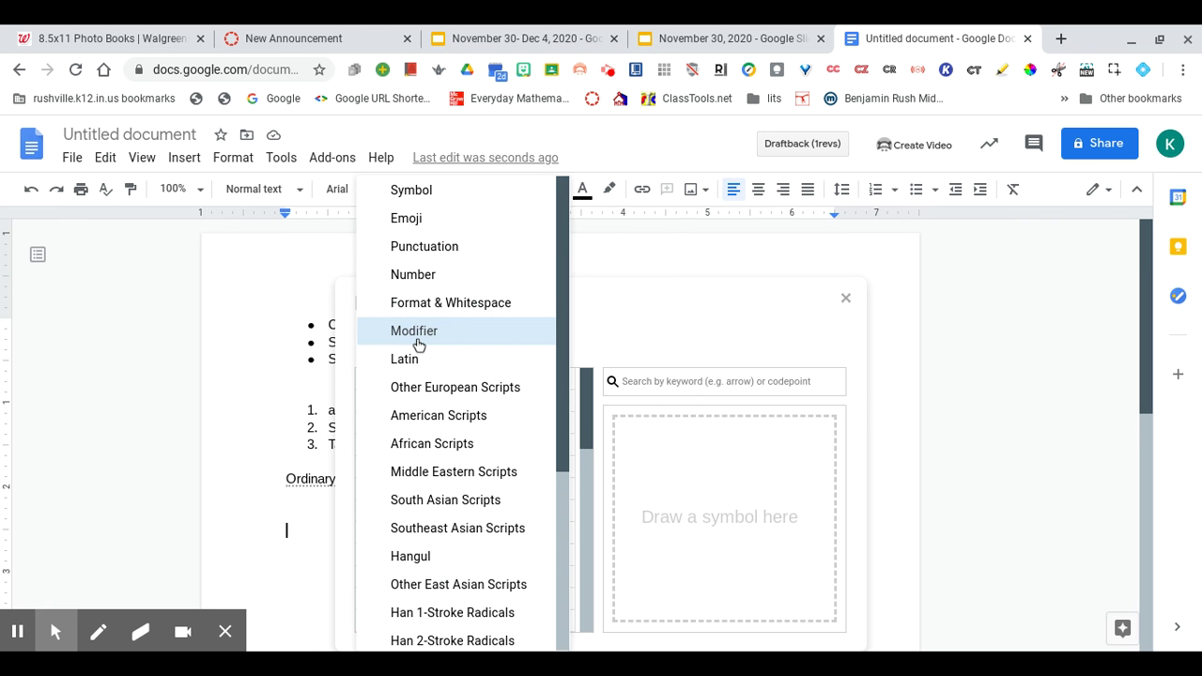
click(430, 217)
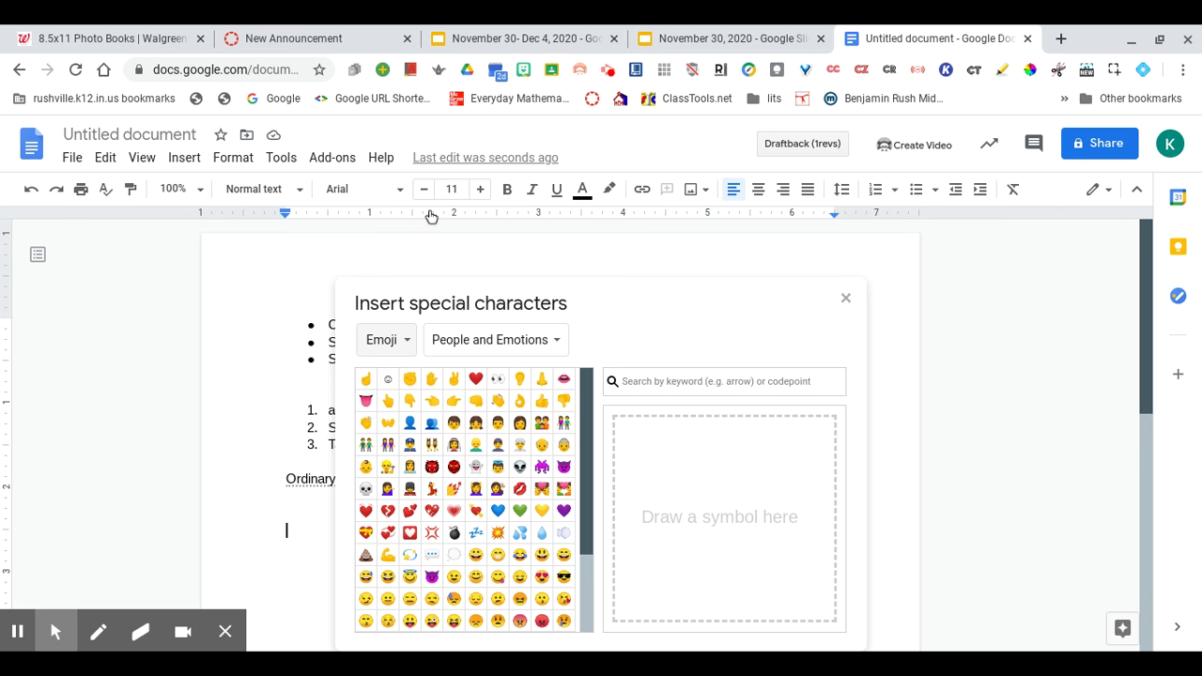
click(460, 342)
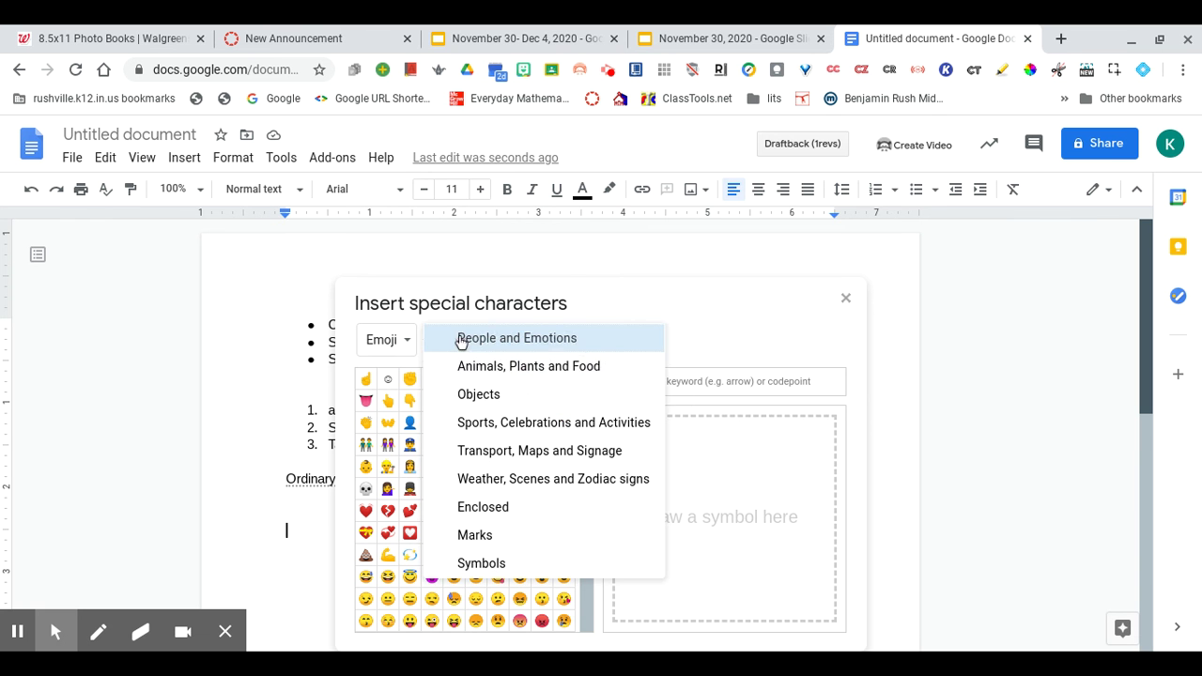
click(469, 394)
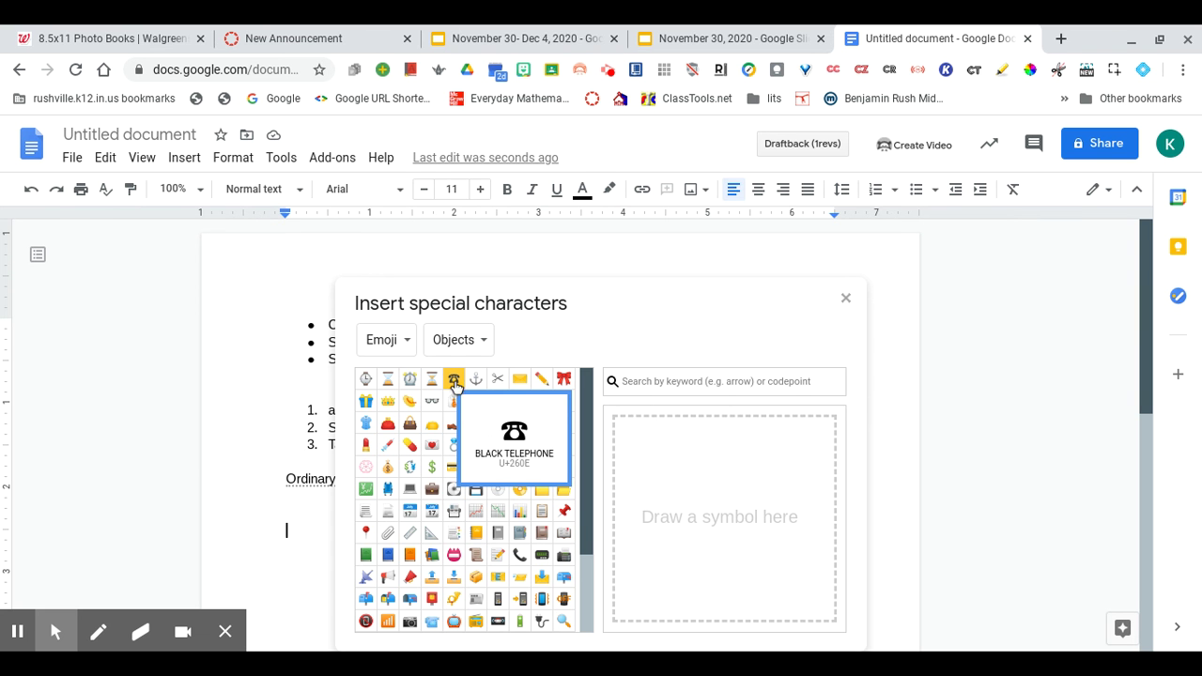
click(454, 381)
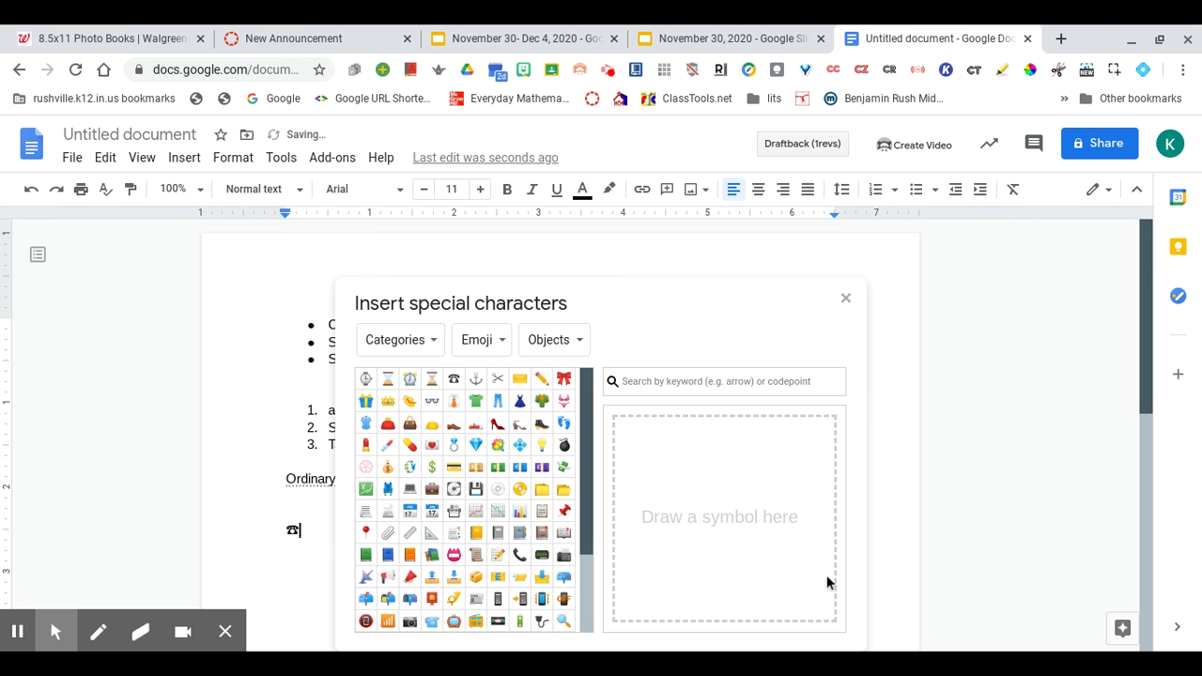
click(845, 300)
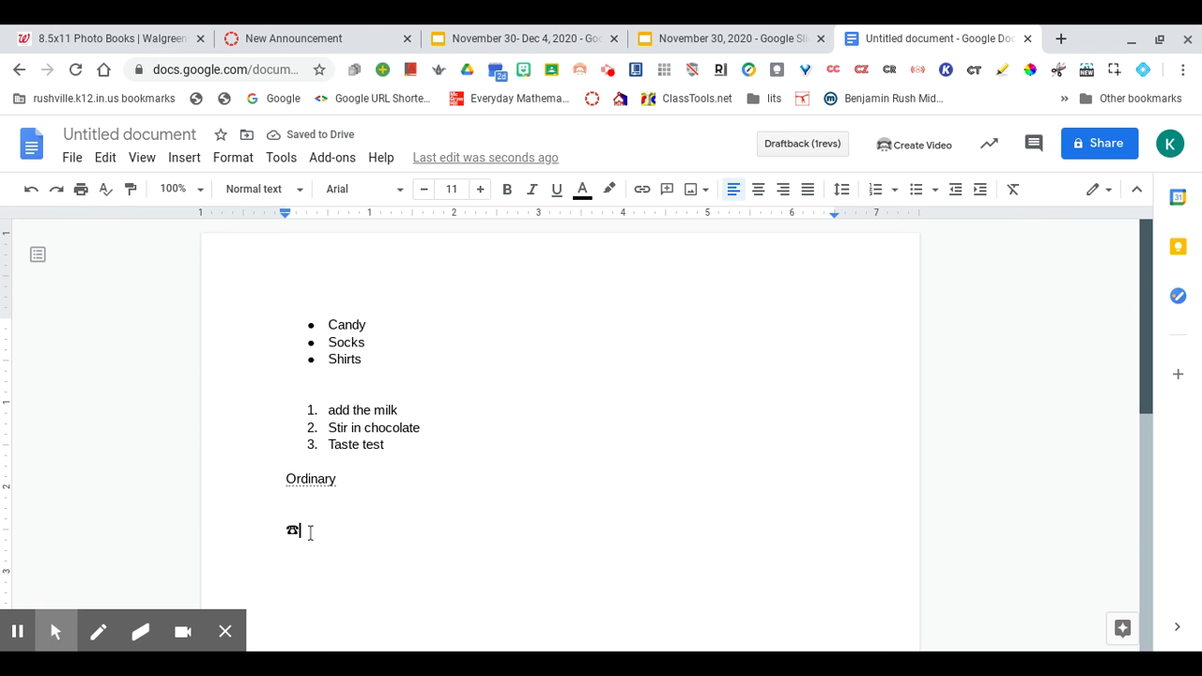
Step: Enlarge the telephone symbol to font size 30
drag(309, 532, 271, 527)
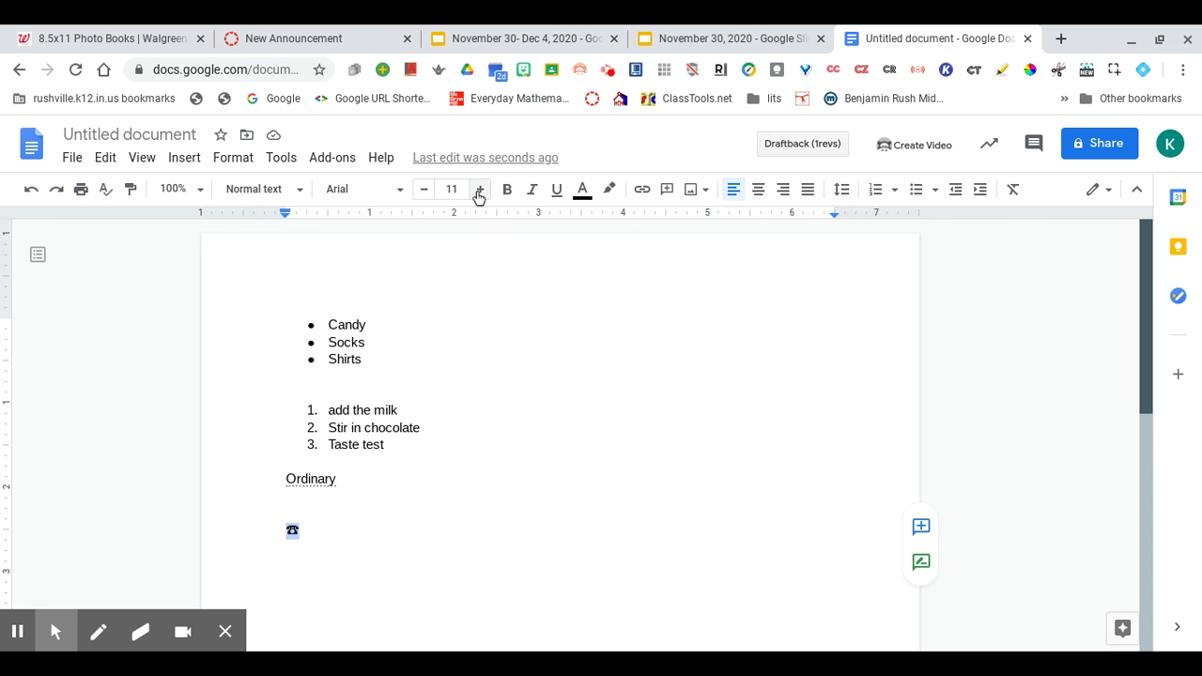
click(478, 190)
click(478, 190)
click(479, 190)
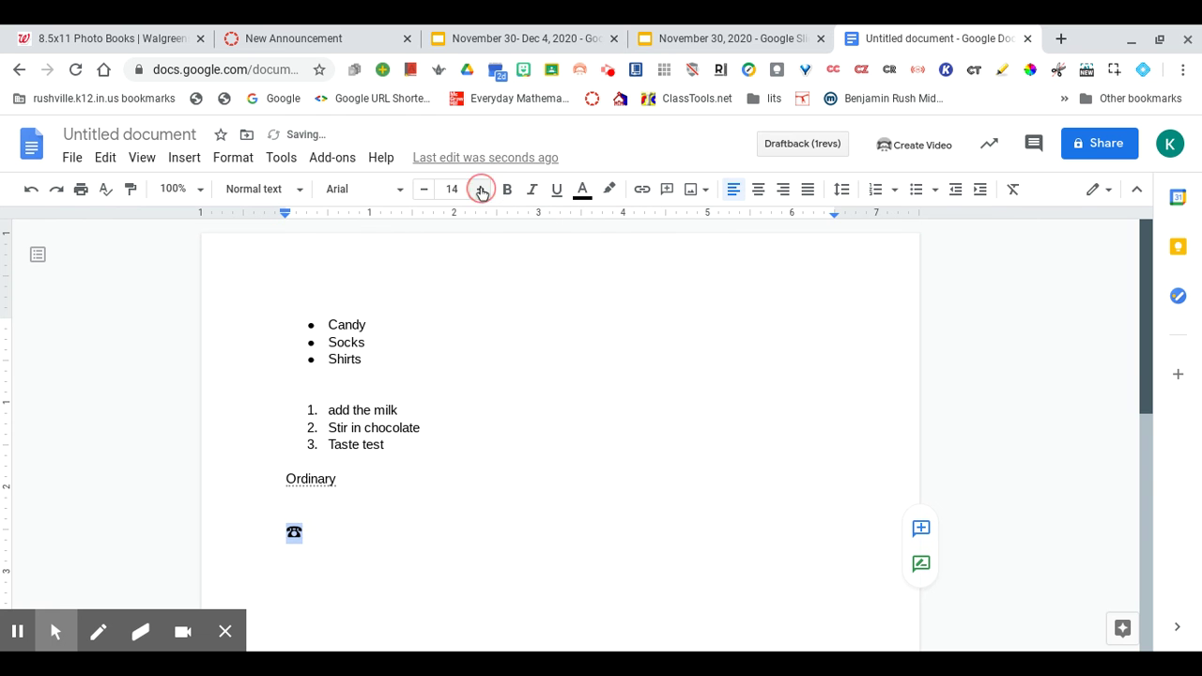
click(481, 190)
click(481, 190)
click(480, 190)
click(481, 189)
click(480, 190)
click(481, 190)
click(481, 189)
click(480, 190)
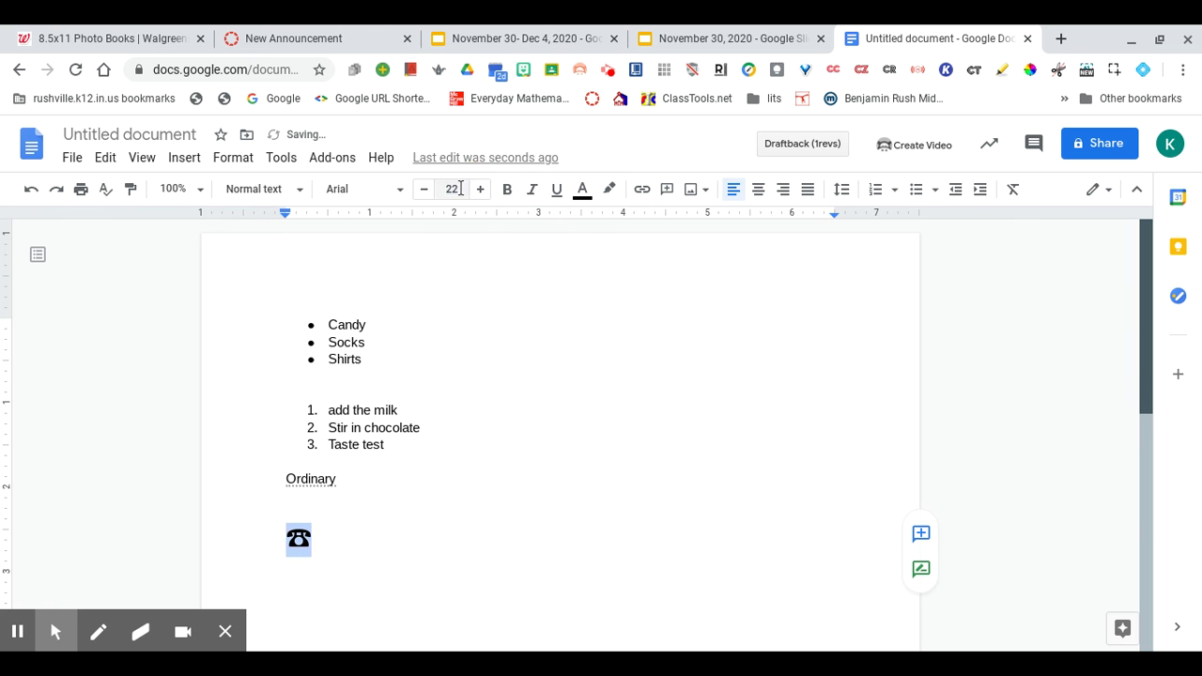
click(437, 188)
text(2)
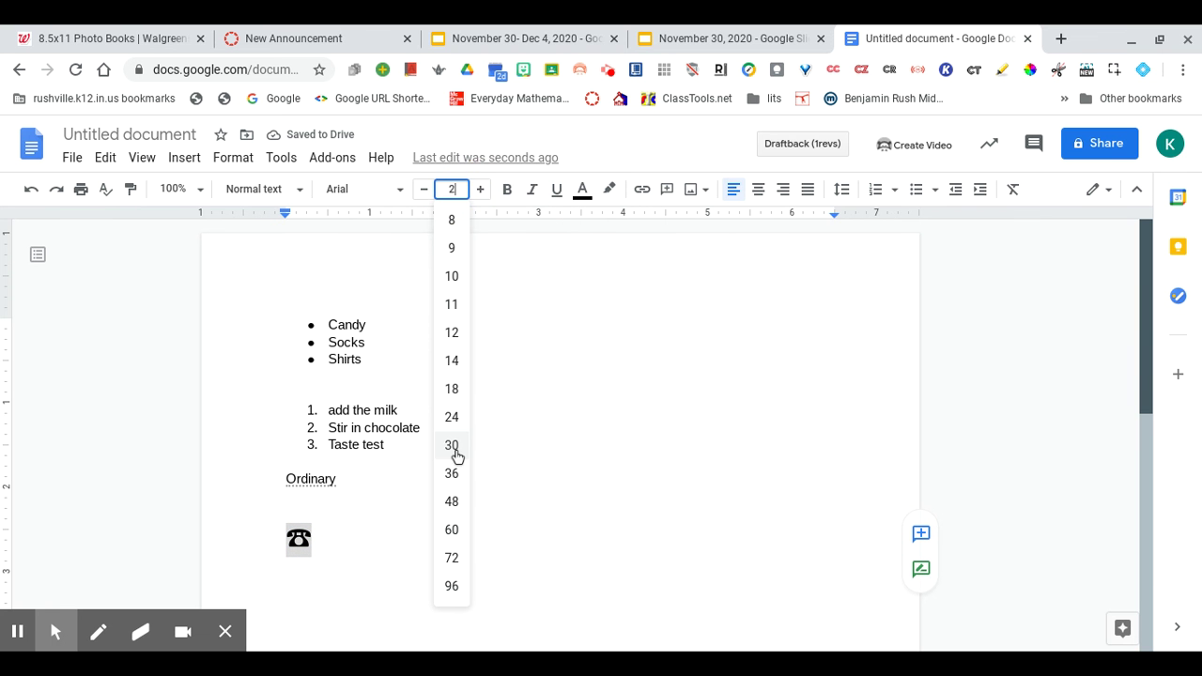
click(452, 447)
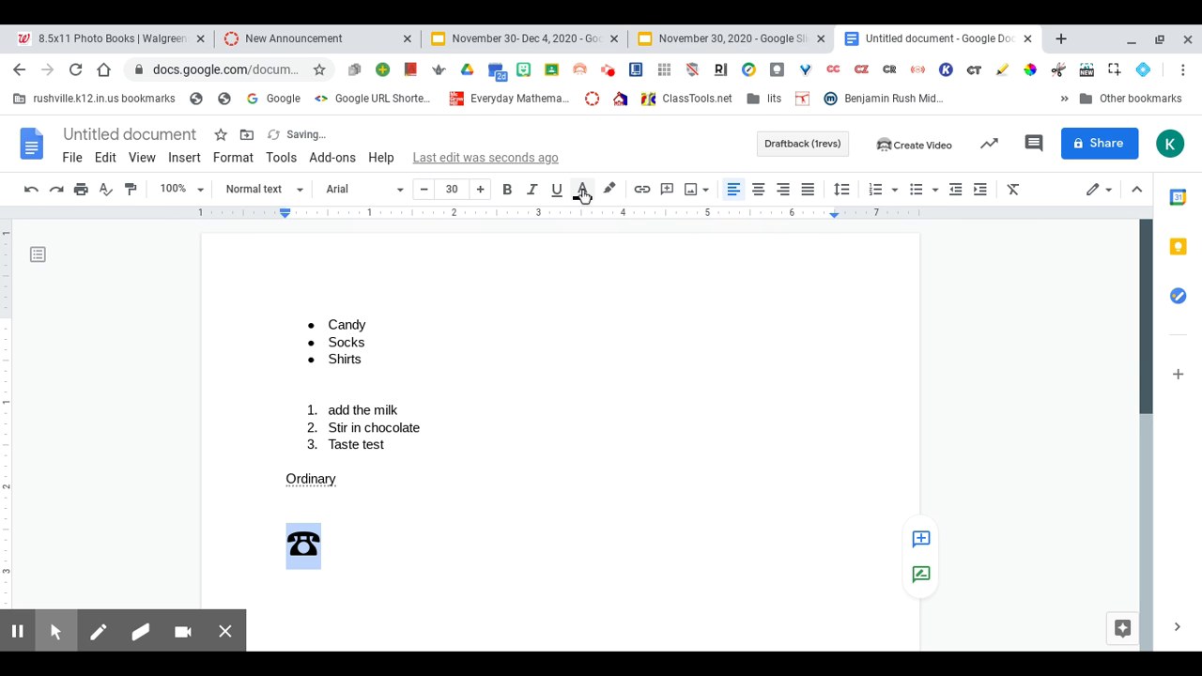
Step: Change the telephone symbol's text color to red and deselect it
click(582, 192)
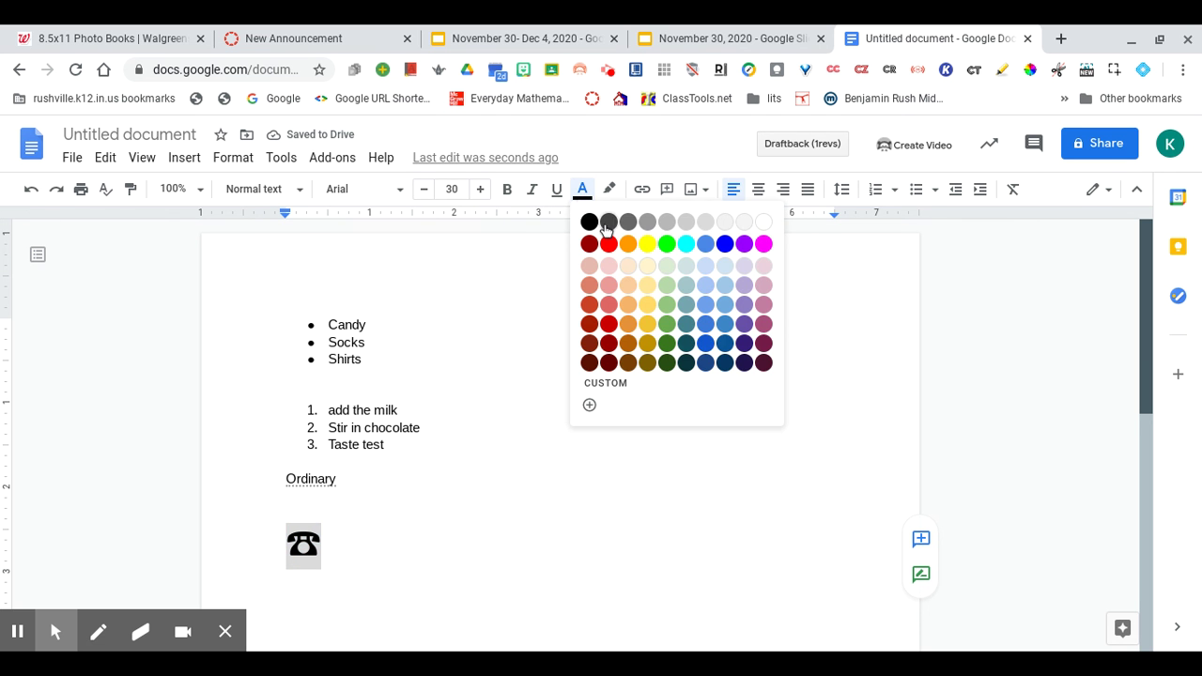
click(609, 244)
click(425, 544)
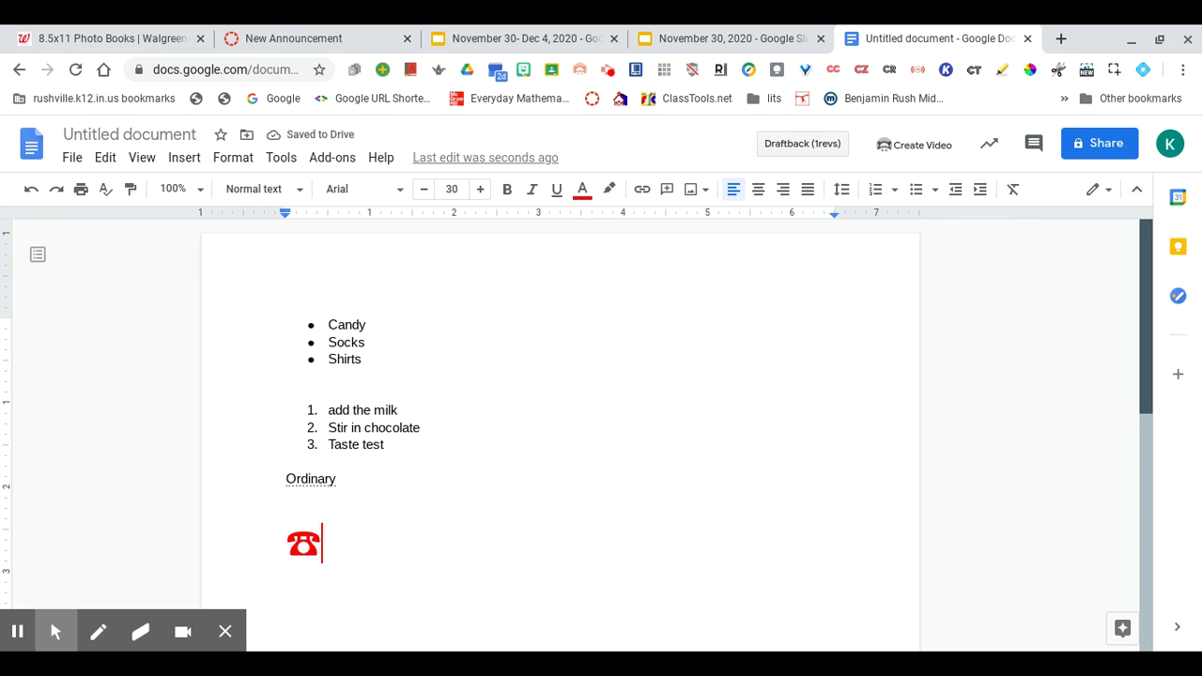
Step: Insert a summation sign (∑) on a new line below the telephone by sketching it in the special characters search
key(Return)
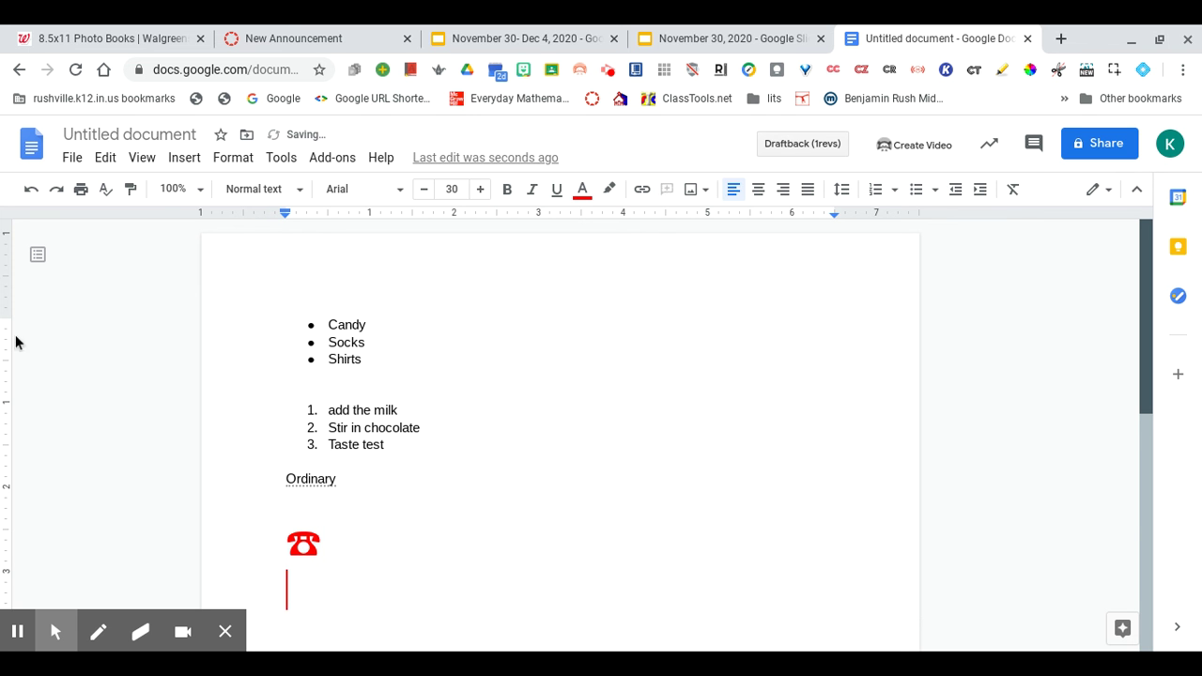
click(192, 161)
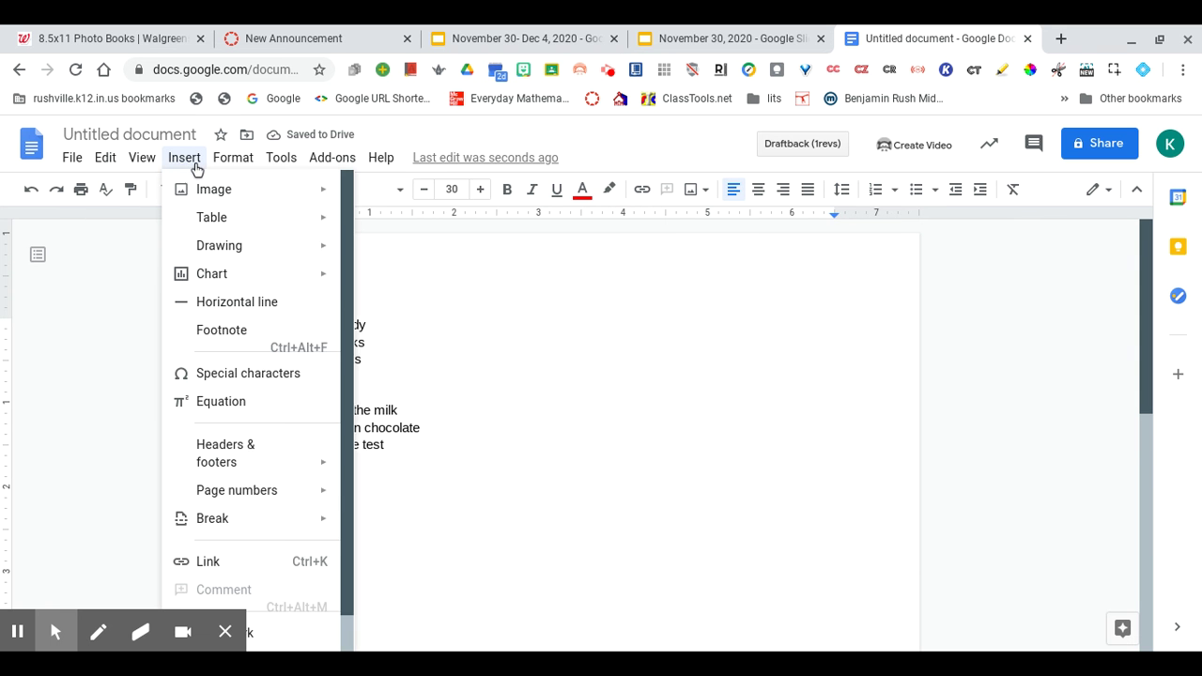
click(220, 387)
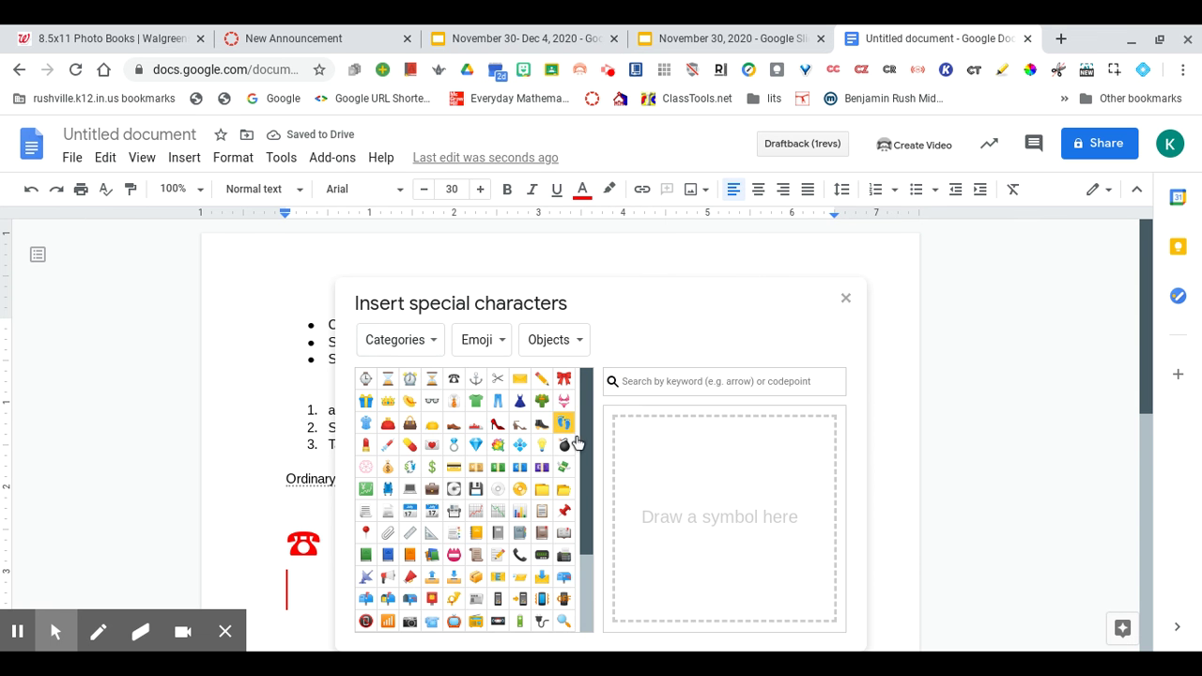
click(398, 343)
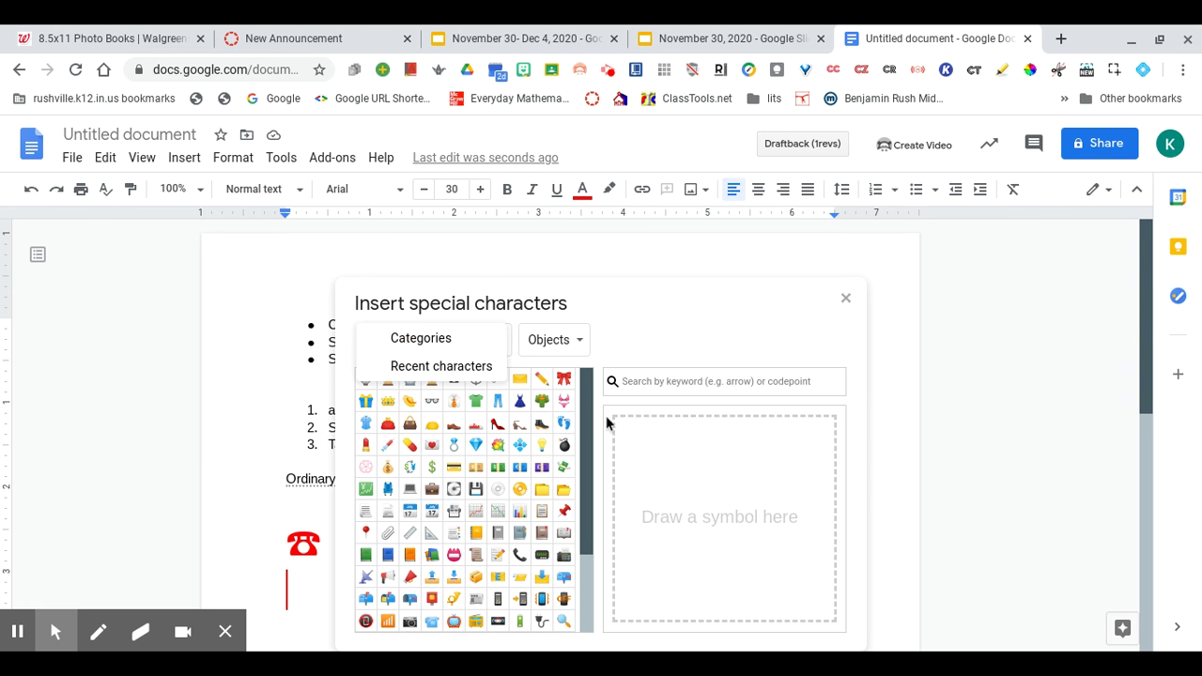
click(688, 445)
mouse_move(762, 447)
mouse_down()
mouse_move(689, 440)
mouse_move(757, 477)
mouse_move(700, 526)
mouse_move(780, 514)
mouse_up()
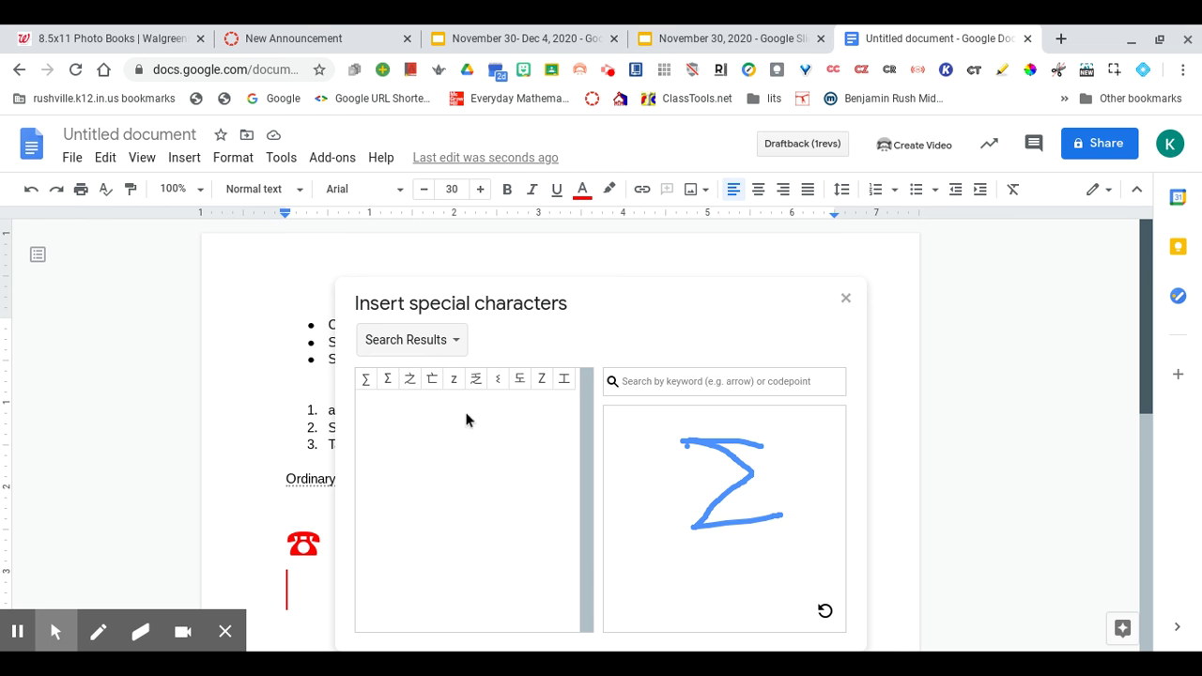
click(367, 381)
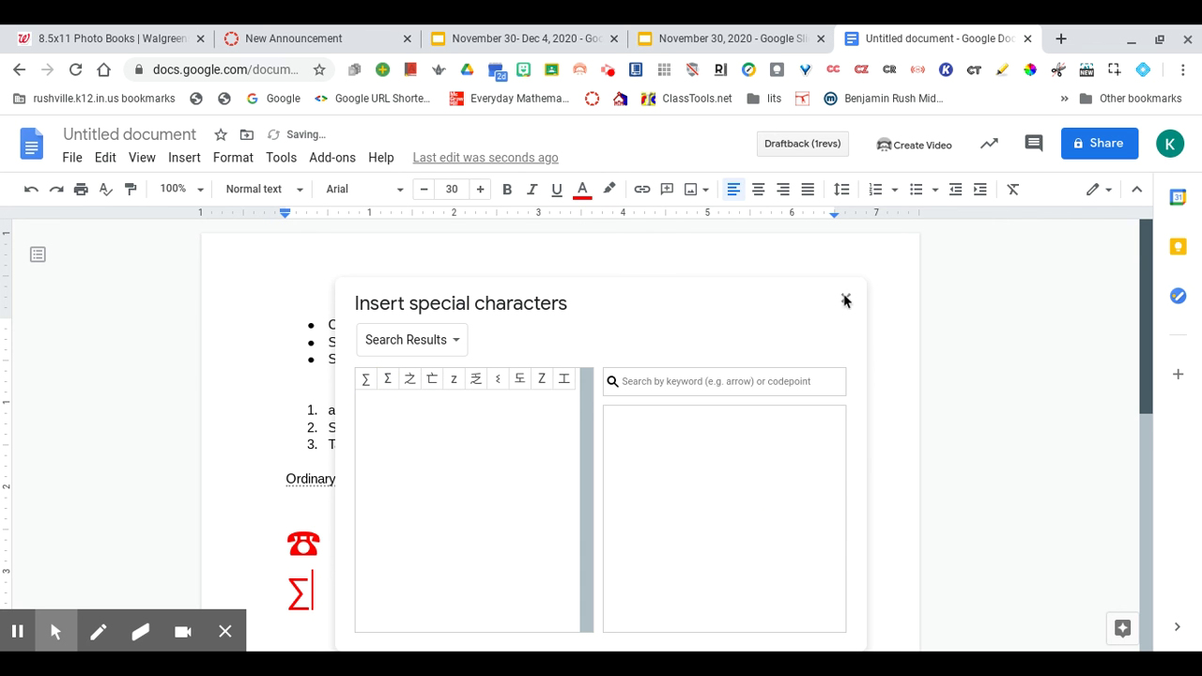
Step: Search the special characters by sketching a smiley face, and close the search without inserting anything
mouse_move(692, 459)
mouse_down()
mouse_move(695, 492)
mouse_move(714, 495)
mouse_move(665, 536)
mouse_move(779, 486)
mouse_up()
click(646, 500)
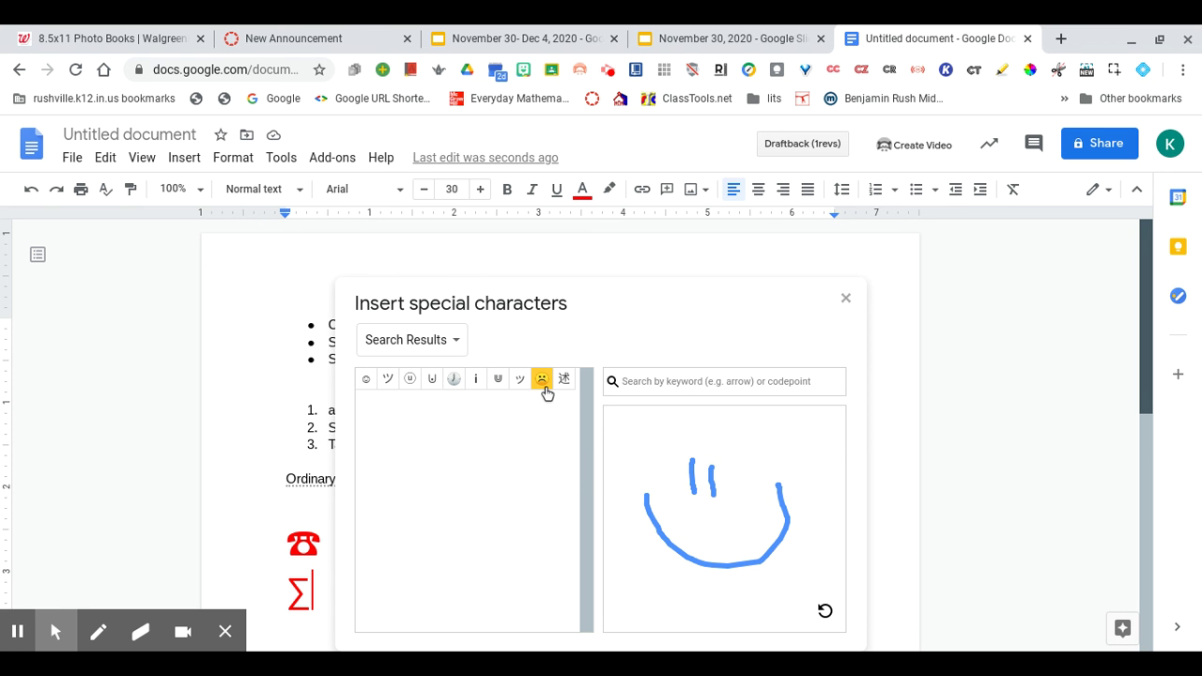
mouse_move(546, 392)
click(845, 300)
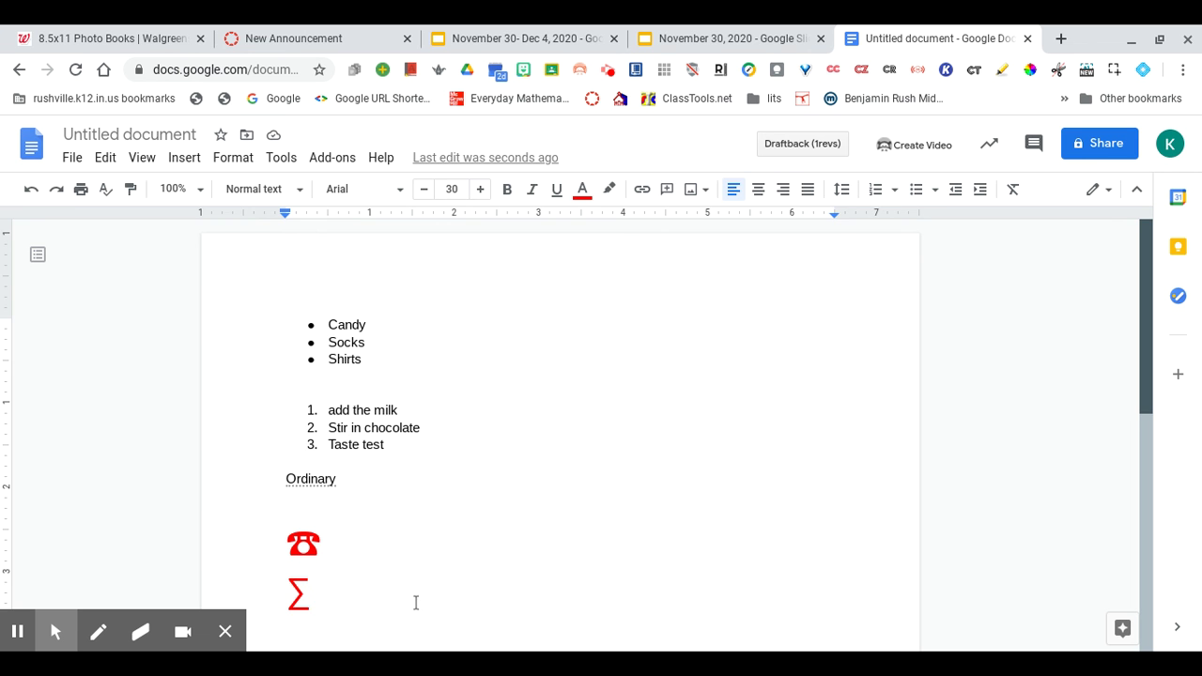
Step: Insert a new equation on a blank line below the summation sign
key(Return)
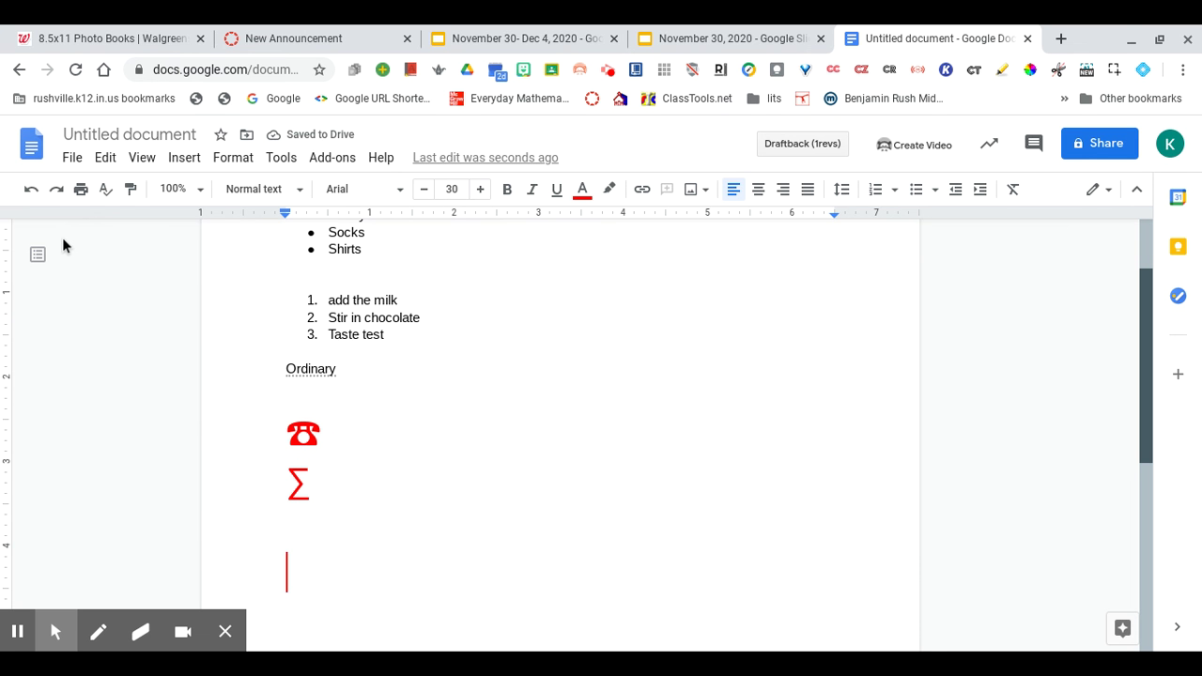
click(192, 163)
click(235, 402)
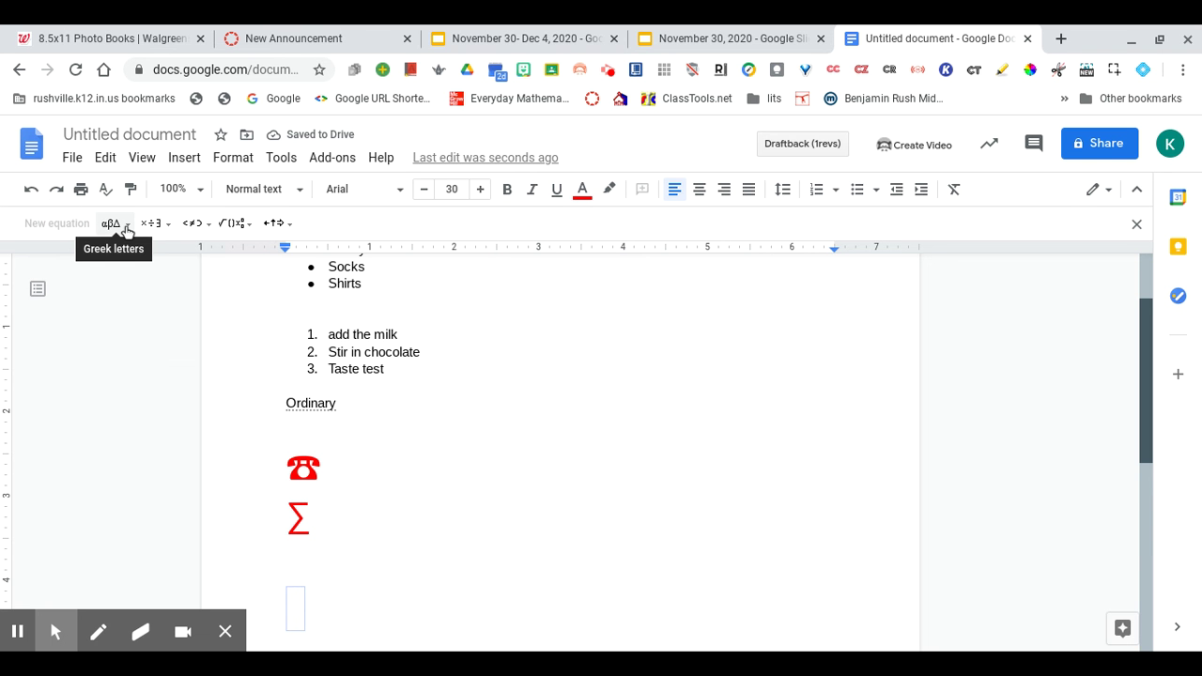
Step: Look through the equation symbol sets: Greek letters, miscellaneous operations, relations, math operators and arrows
click(127, 226)
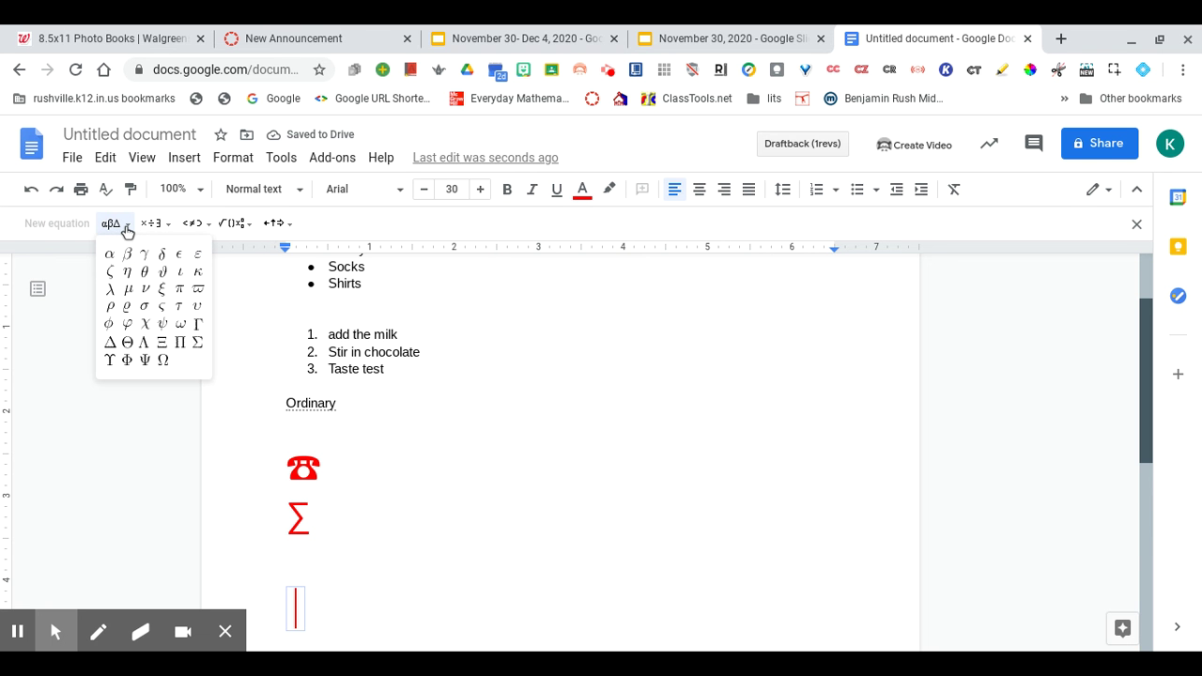
click(171, 231)
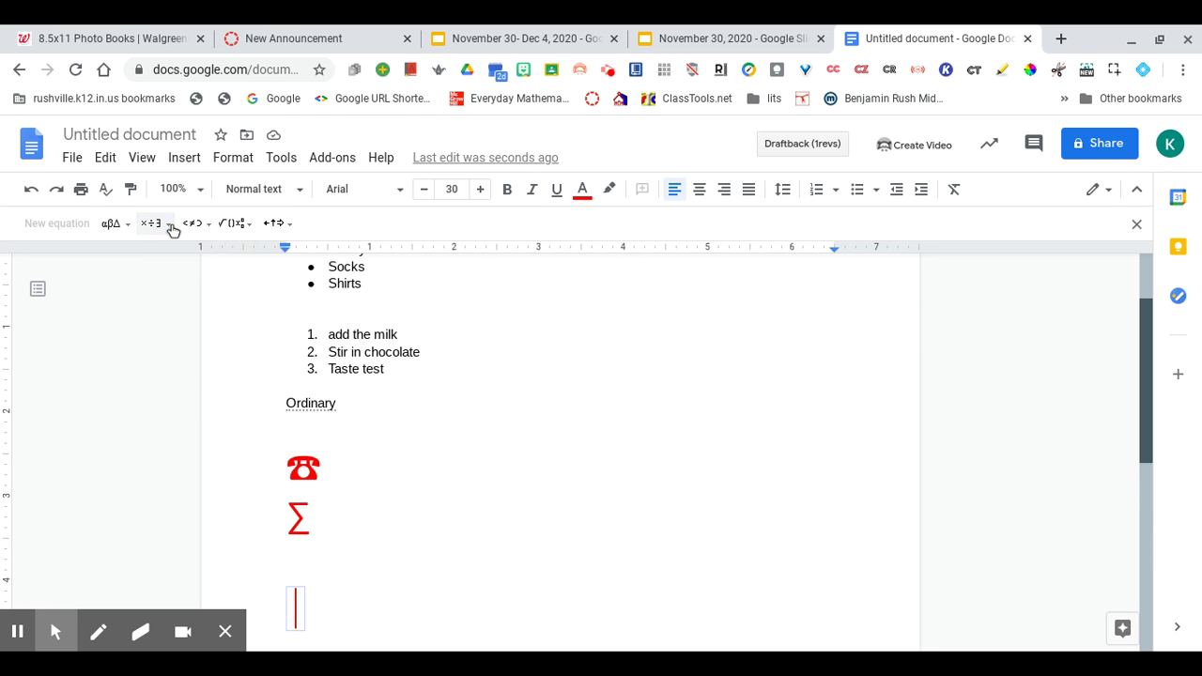
click(172, 231)
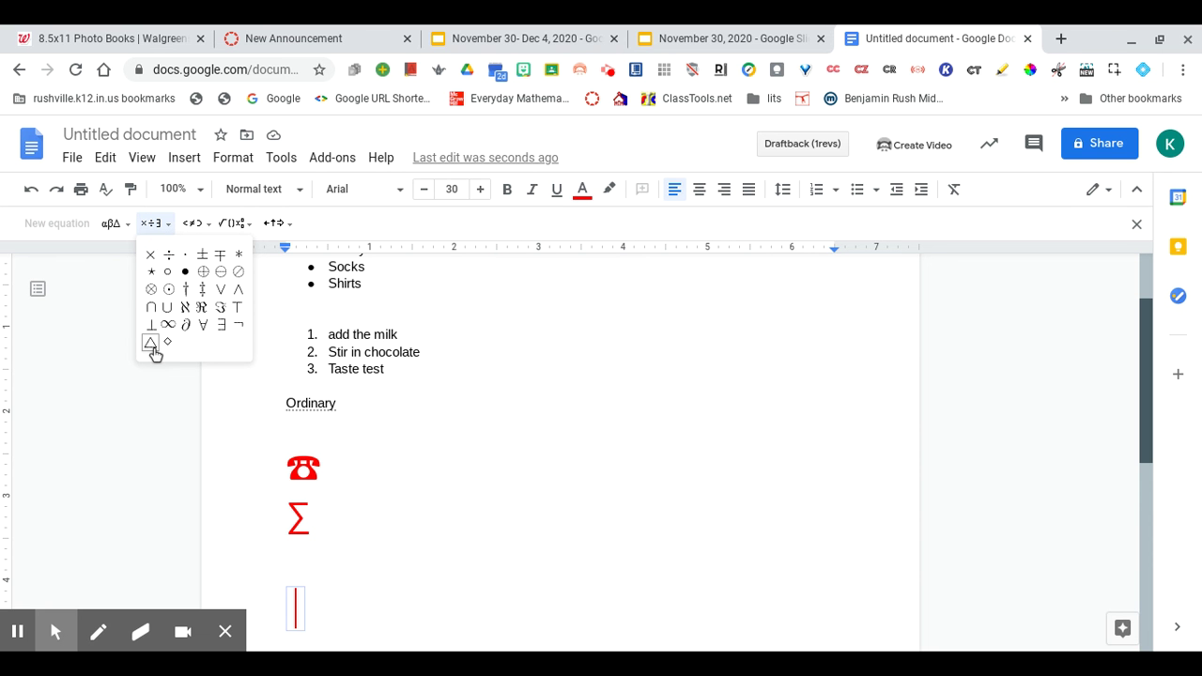
click(208, 228)
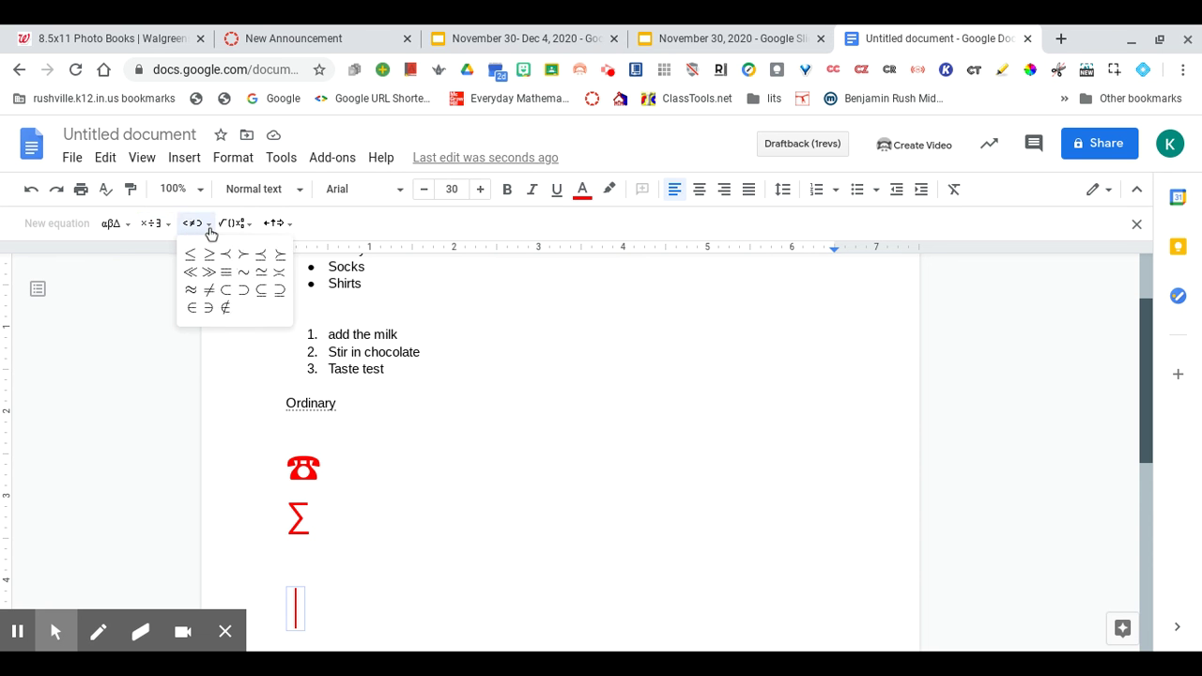
click(209, 231)
click(204, 232)
click(242, 224)
click(252, 229)
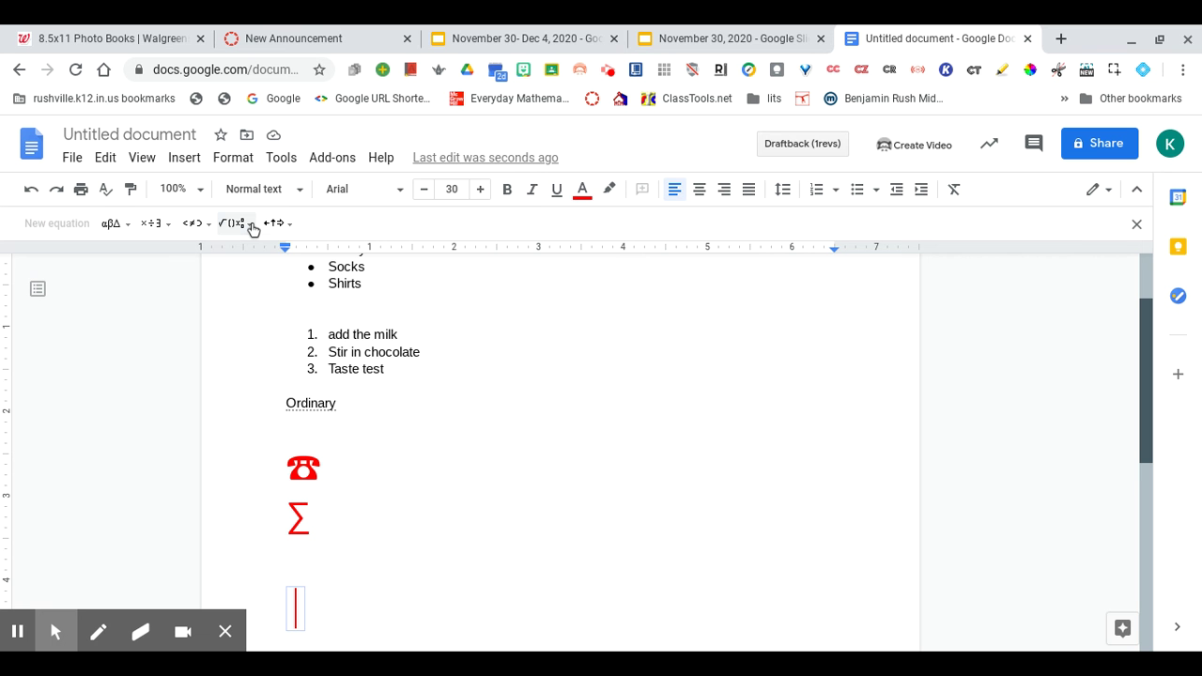
click(251, 229)
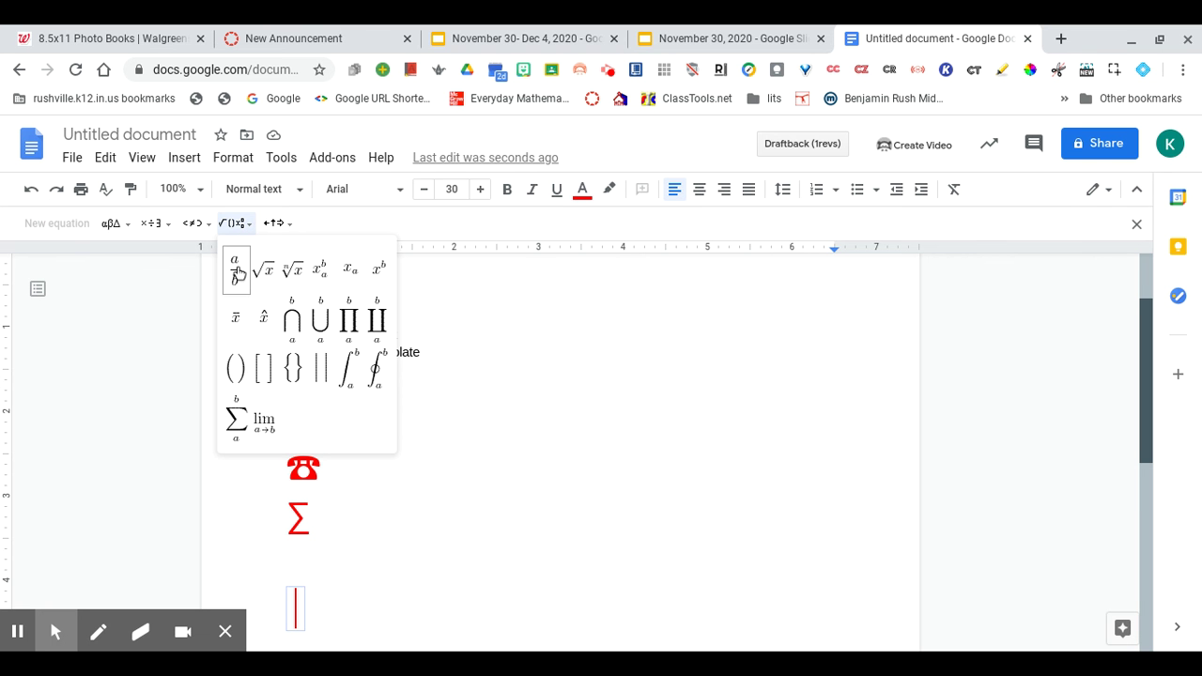
click(288, 227)
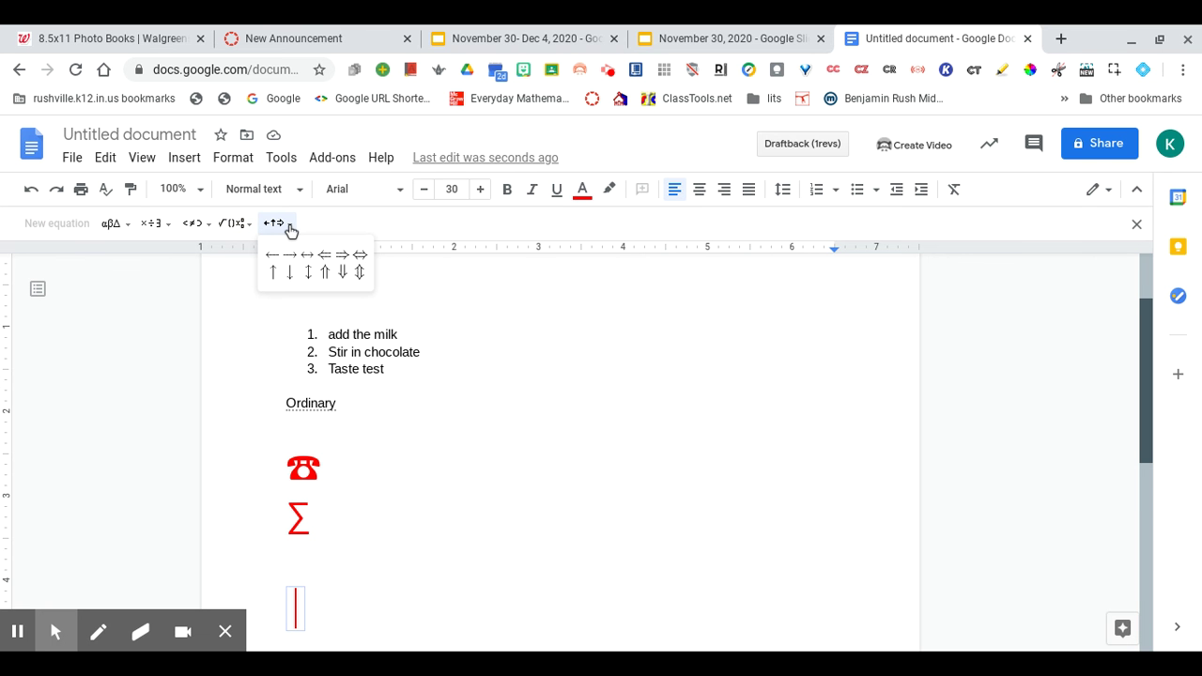
Step: Add a fraction template to the equation and fill it in as 1 over 2, leaving the equation when finished
click(242, 228)
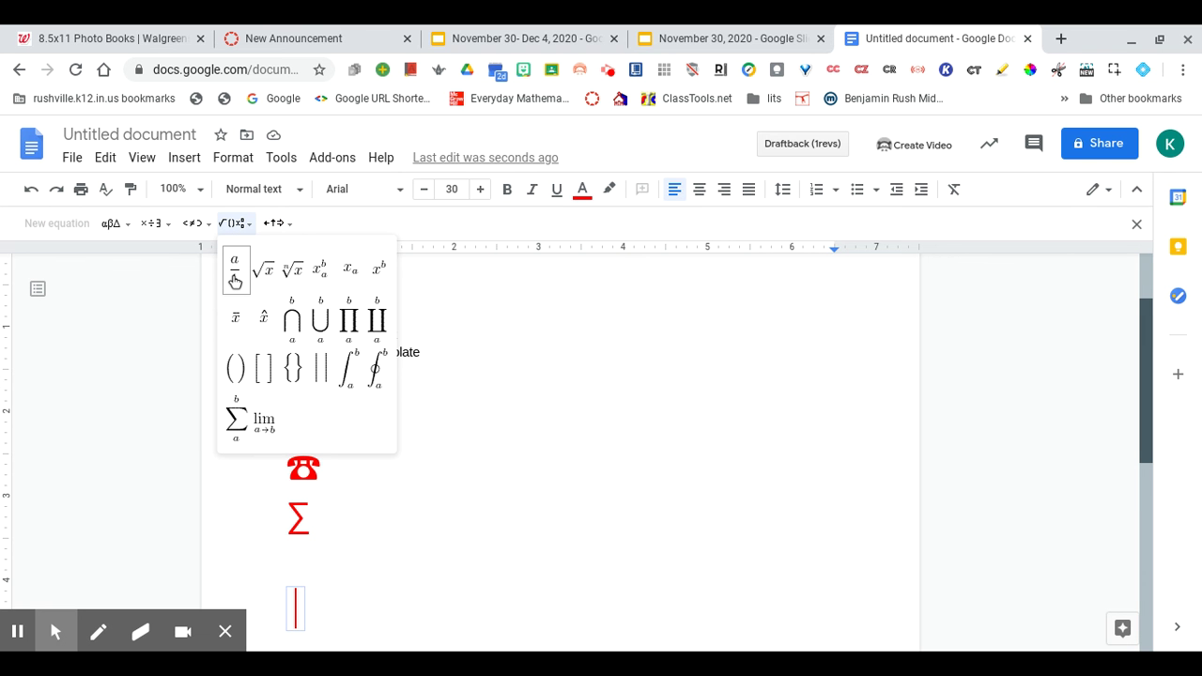
click(234, 272)
text(q)
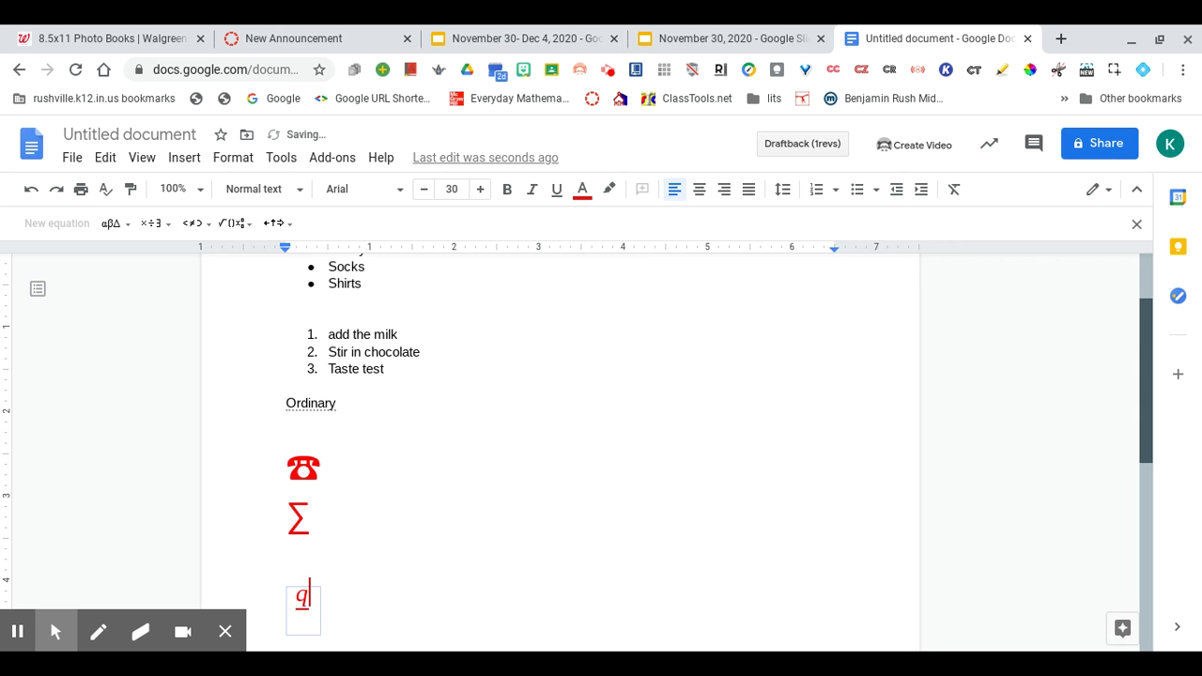
key(BackSpace)
text(1/2)
click(382, 611)
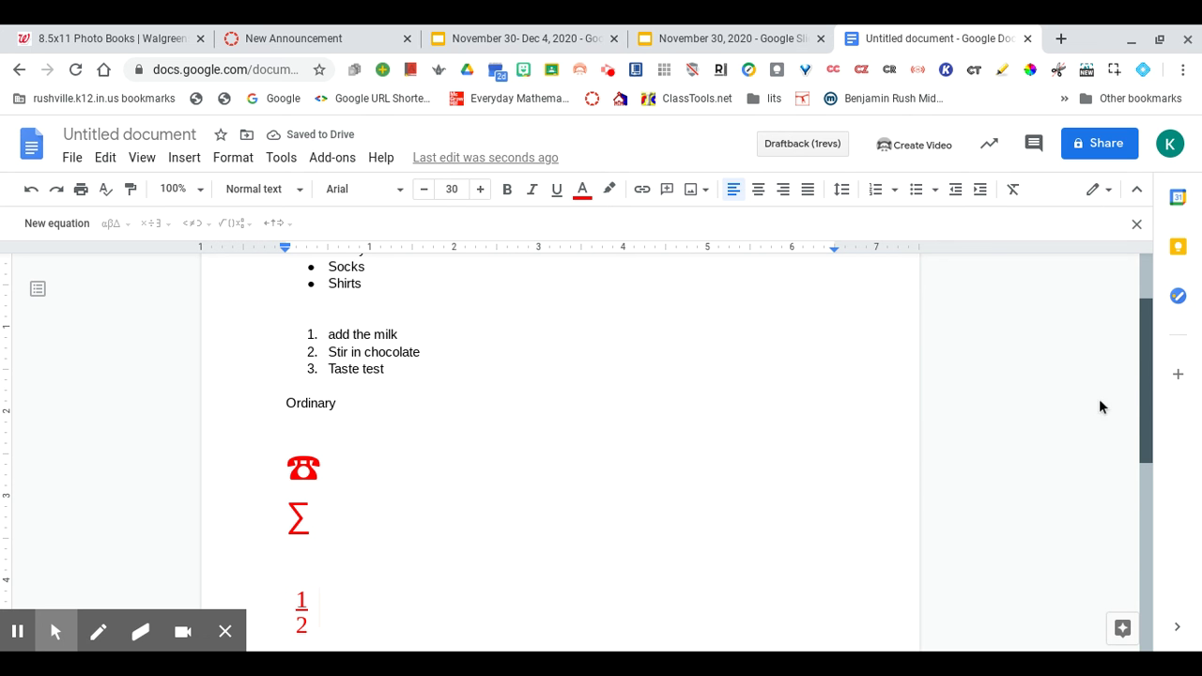
click(1138, 403)
Step: Start a new equation beside the one-half fraction and enter a greater-than-or-equal sign (≥) followed by 1
click(331, 611)
click(67, 223)
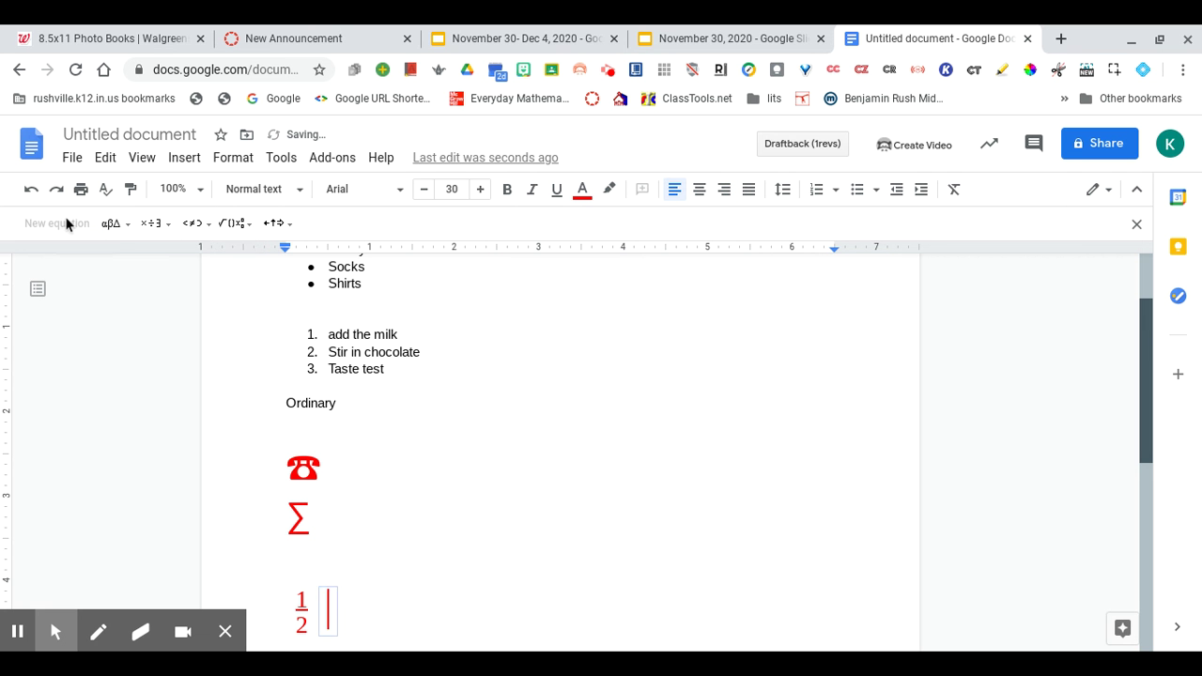
click(196, 223)
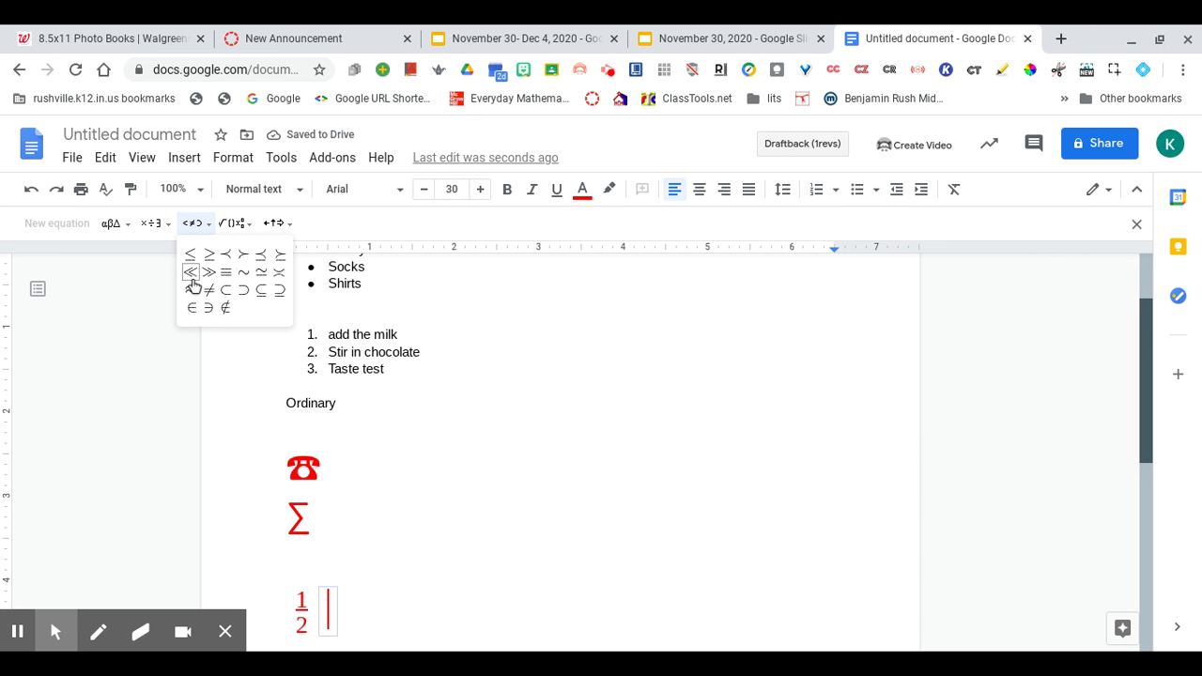
click(209, 261)
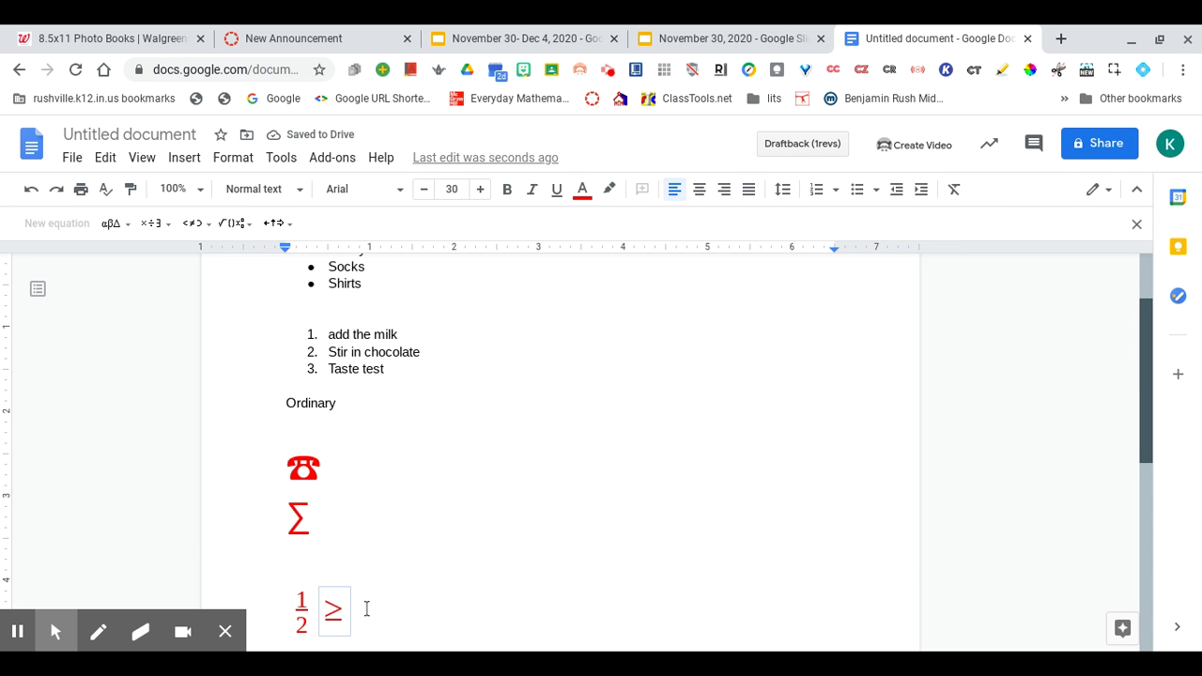
text(1)
click(447, 601)
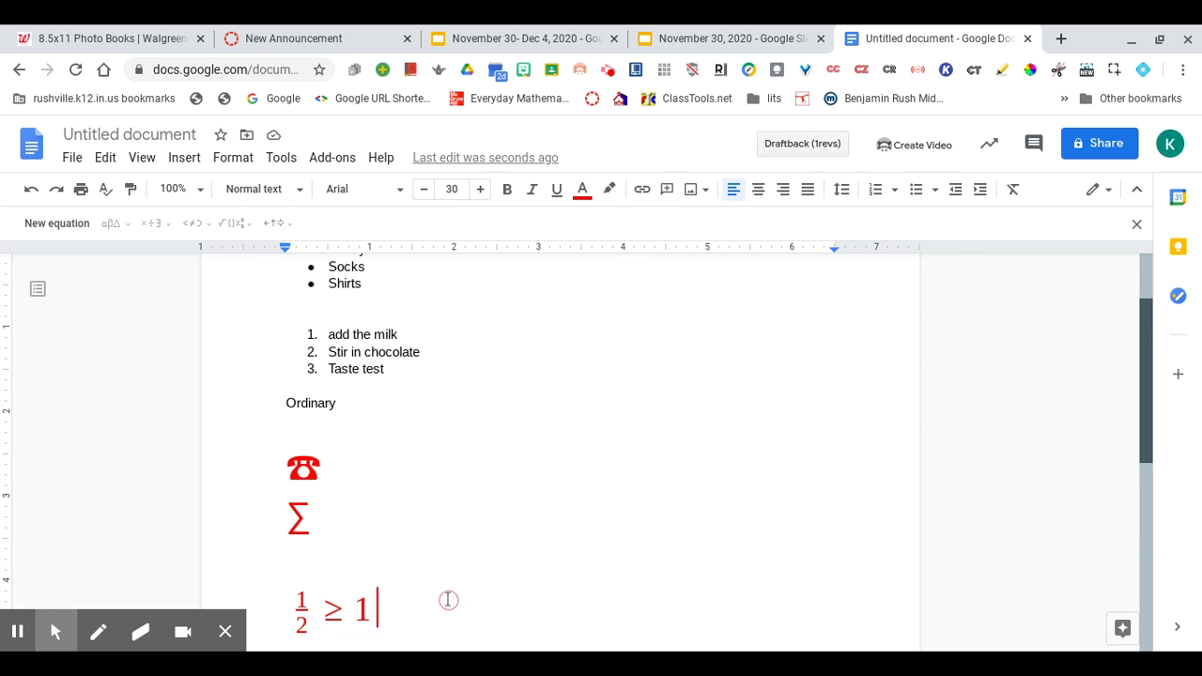
Step: Try to write x with an exponent of 2 in a new superscript equation below the inequality
key(Return)
key(Return)
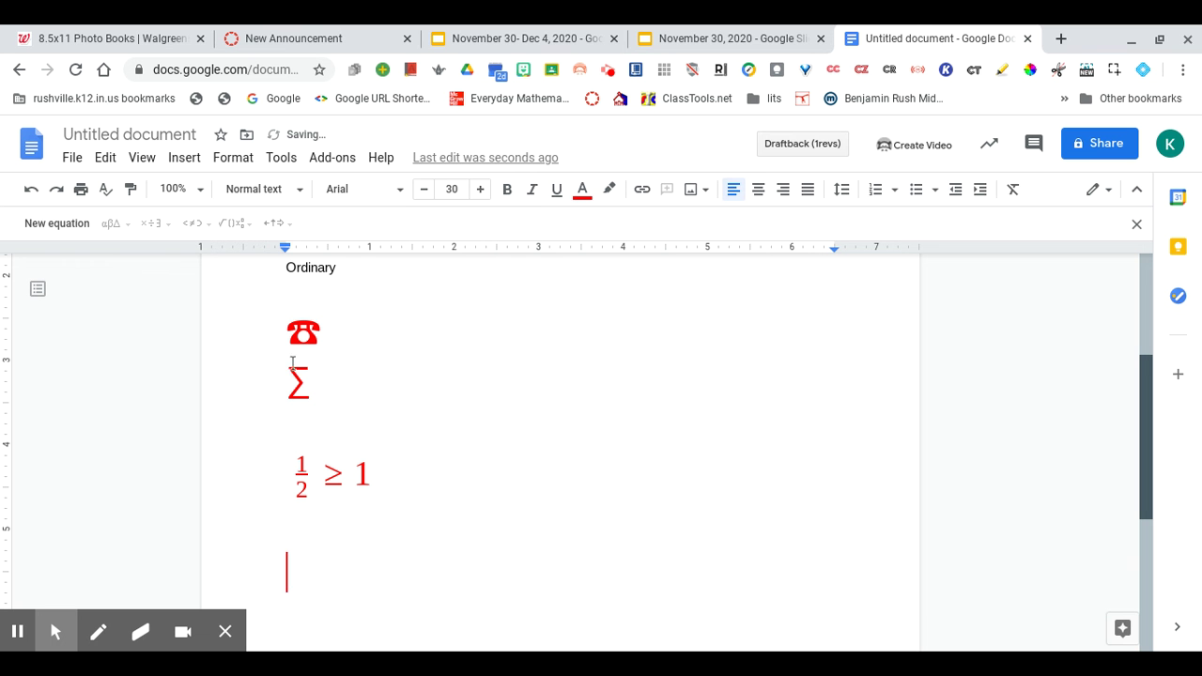
click(56, 223)
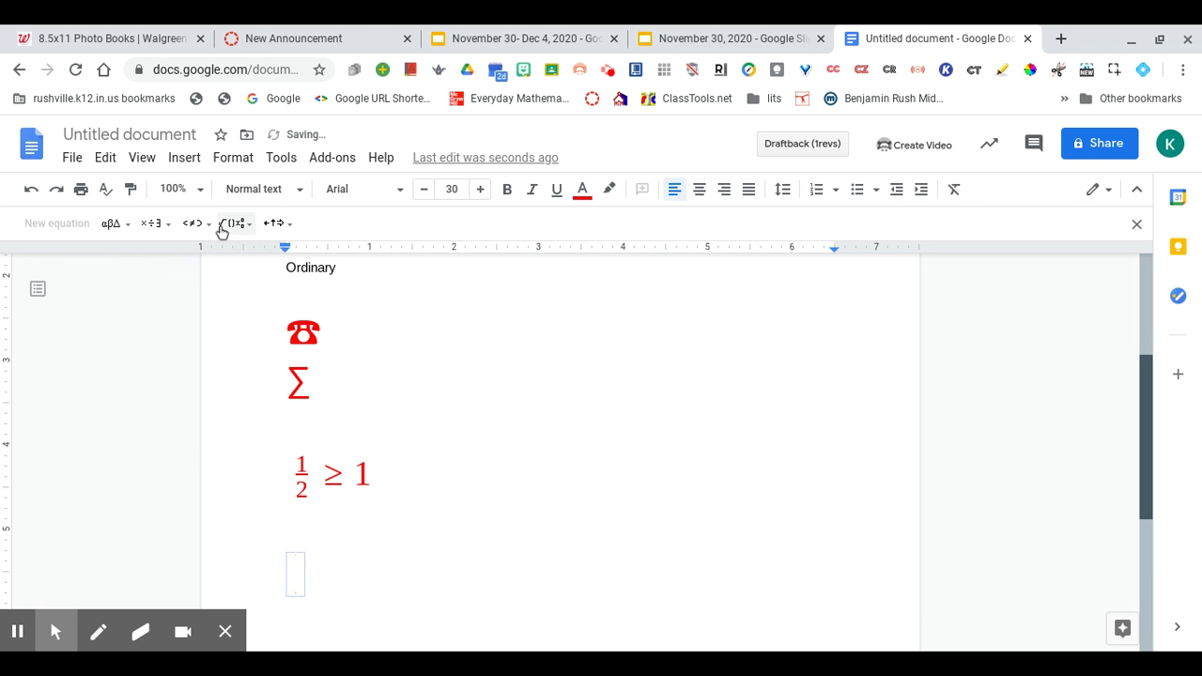
click(228, 223)
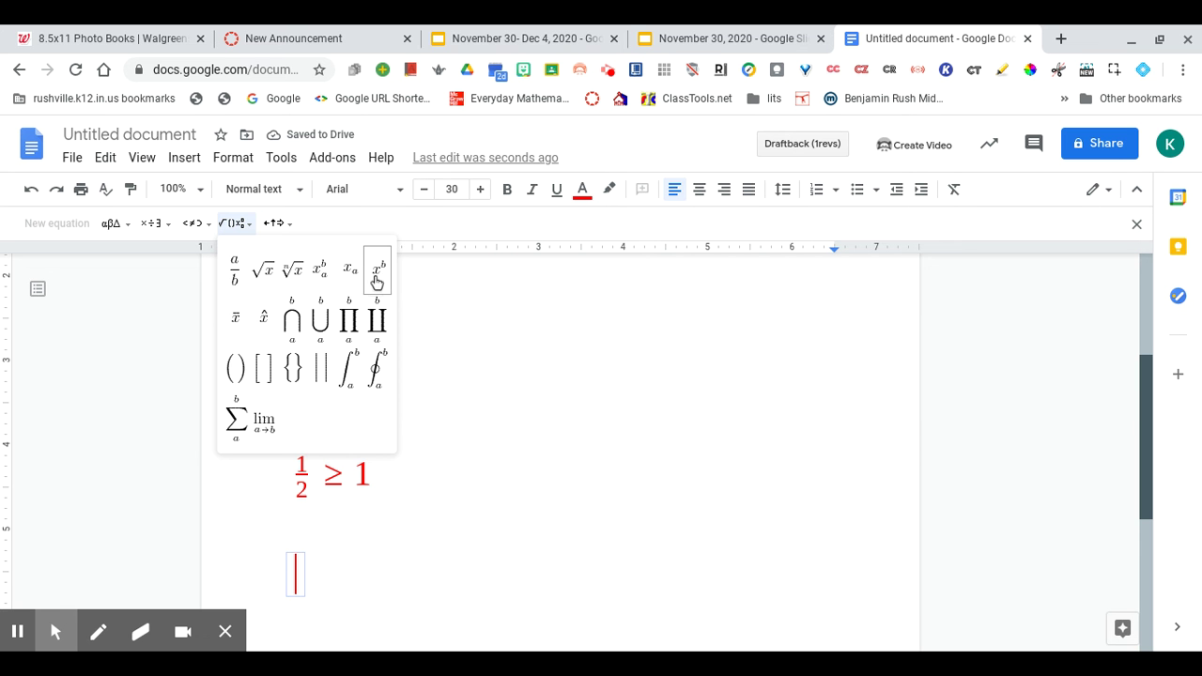
click(377, 272)
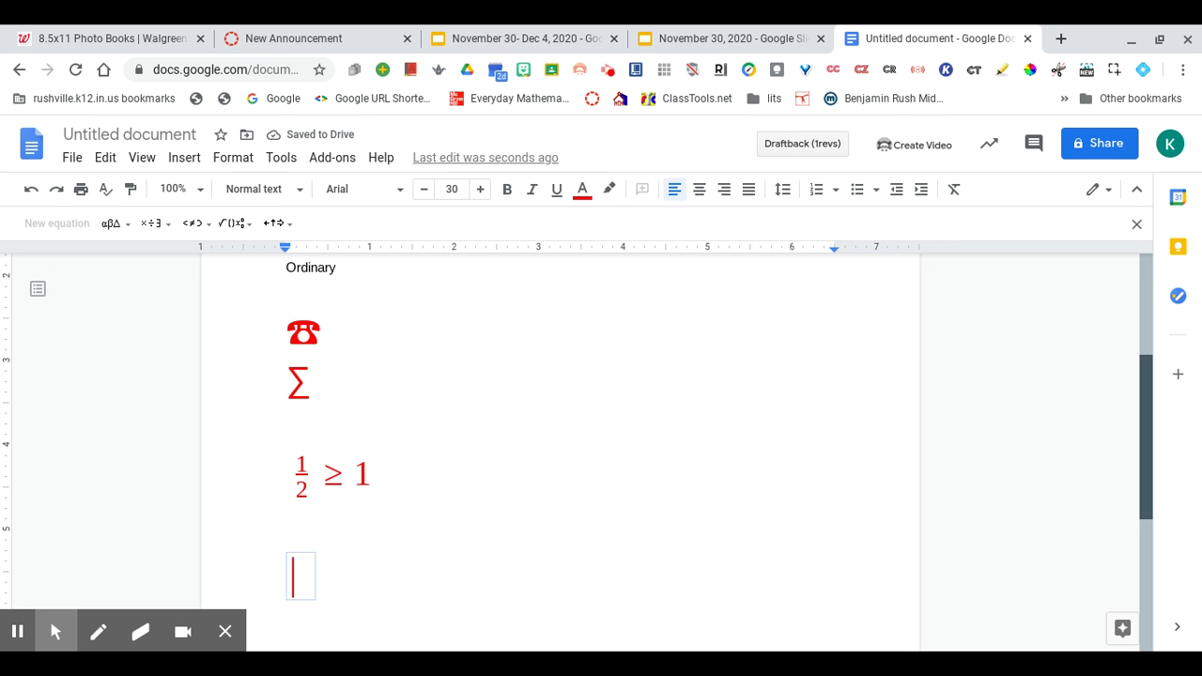
text(x)
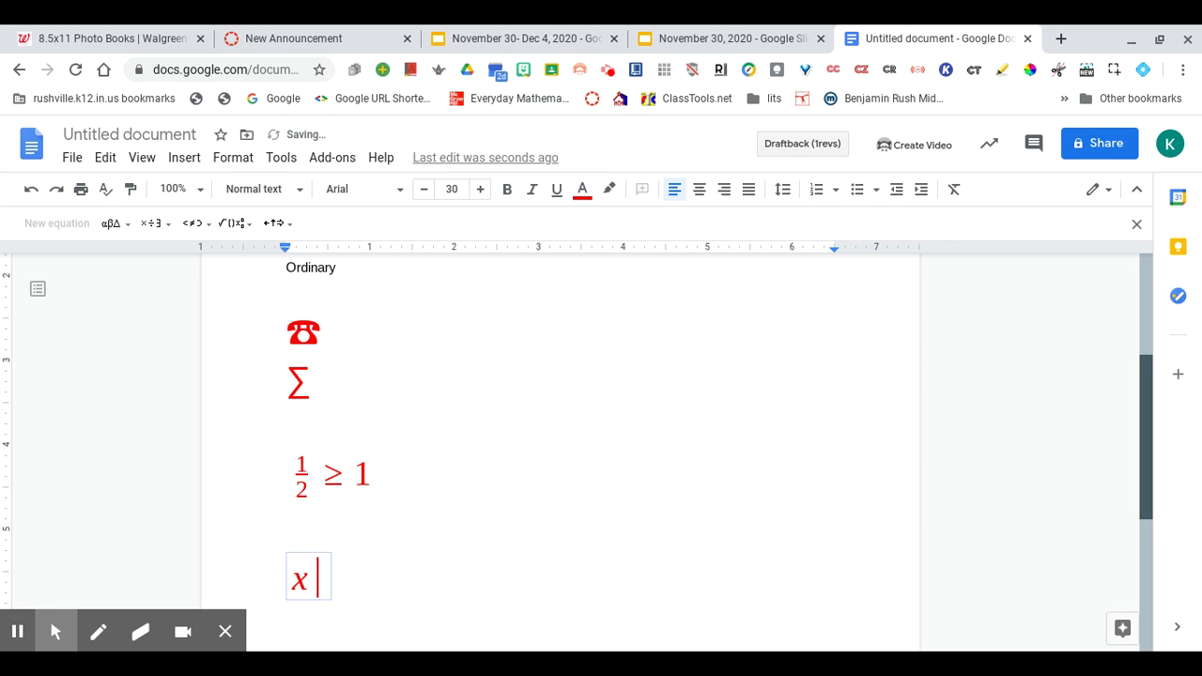
text( 2)
key(BackSpace)
key(BackSpace)
text(2)
key(BackSpace)
key(BackSpace)
text(x2)
key(Return)
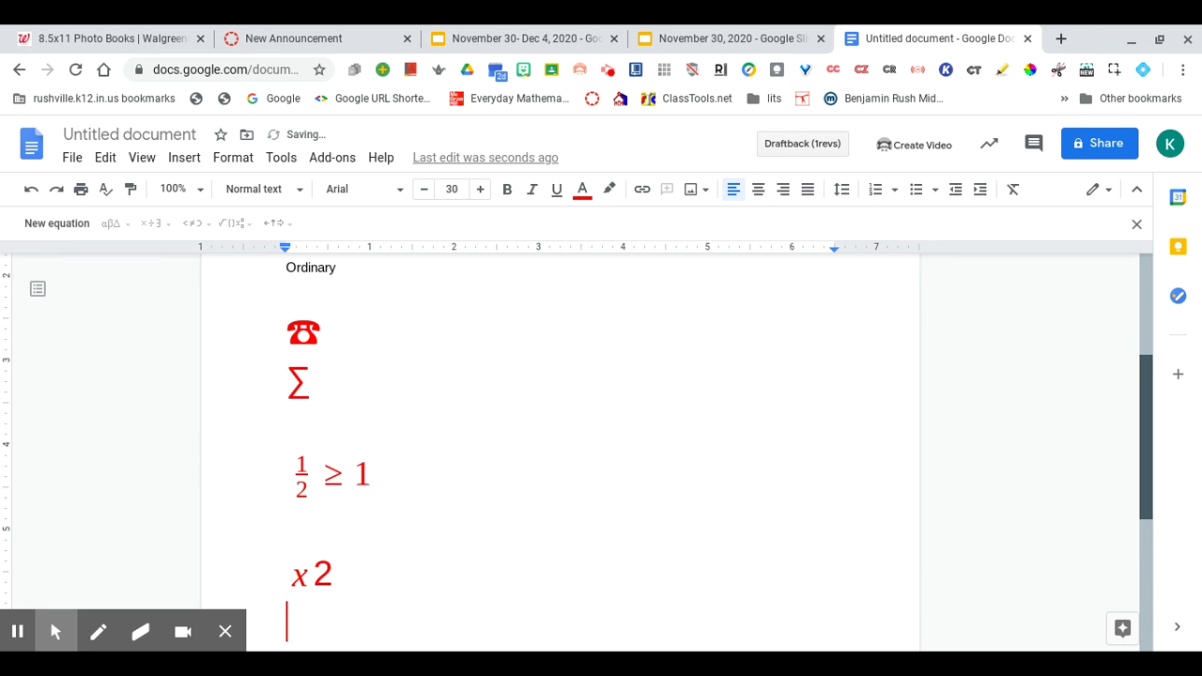
Step: Delete the x 2 attempt below the inequality
click(330, 577)
key(BackSpace)
key(BackSpace)
Step: Insert a new equation below the inequality and enter c with a superscript 2, leaving the equation when finished
click(57, 223)
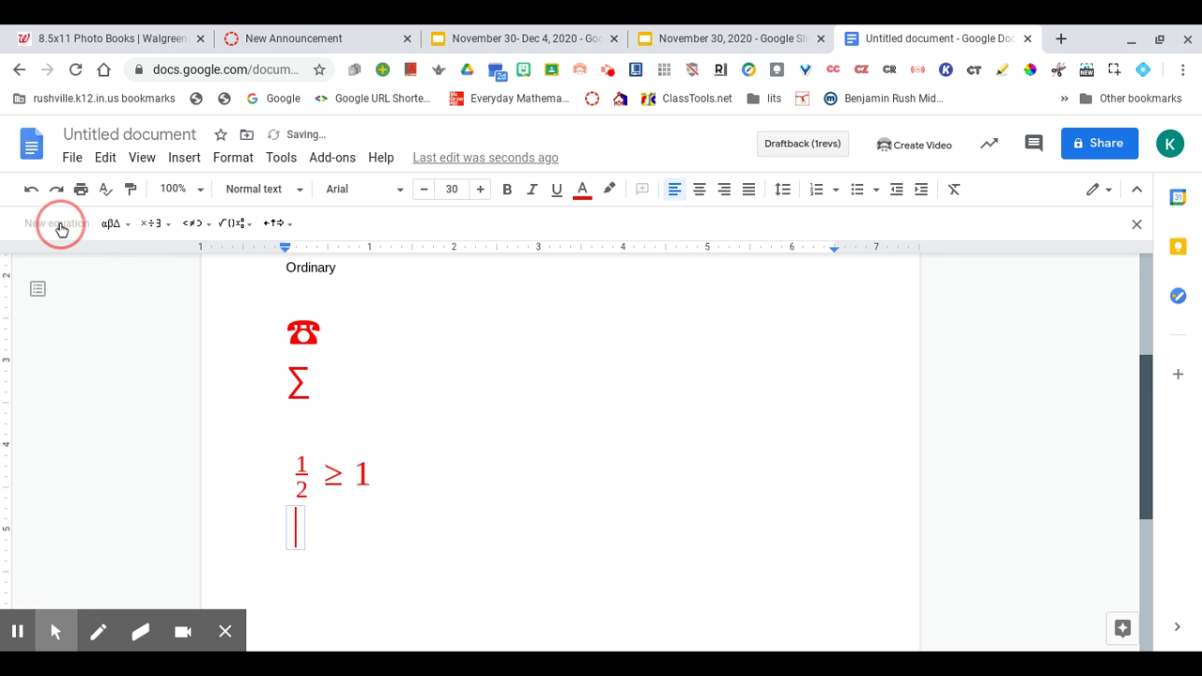
click(241, 228)
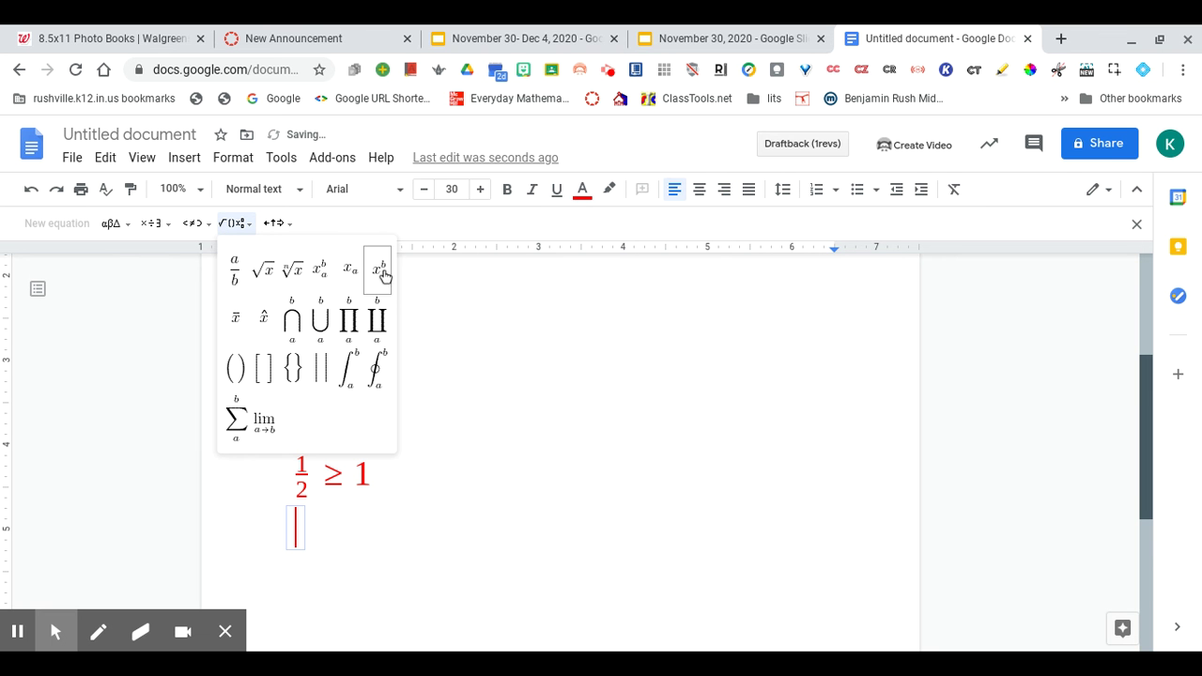
click(383, 275)
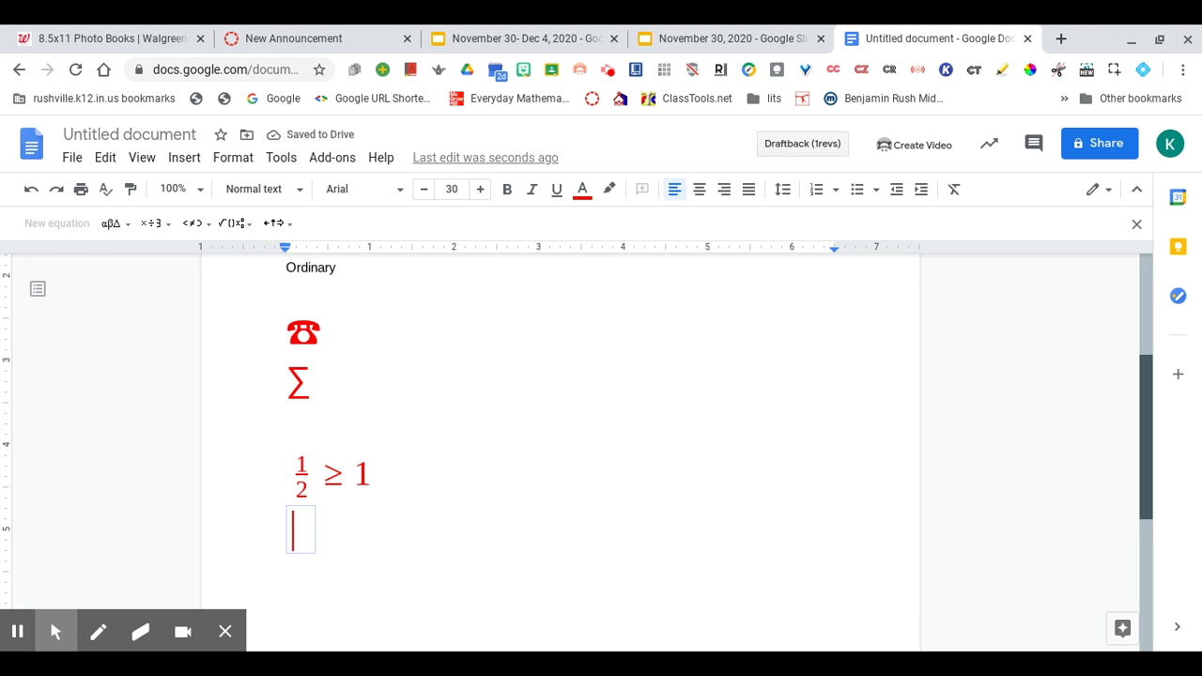
text(c2)
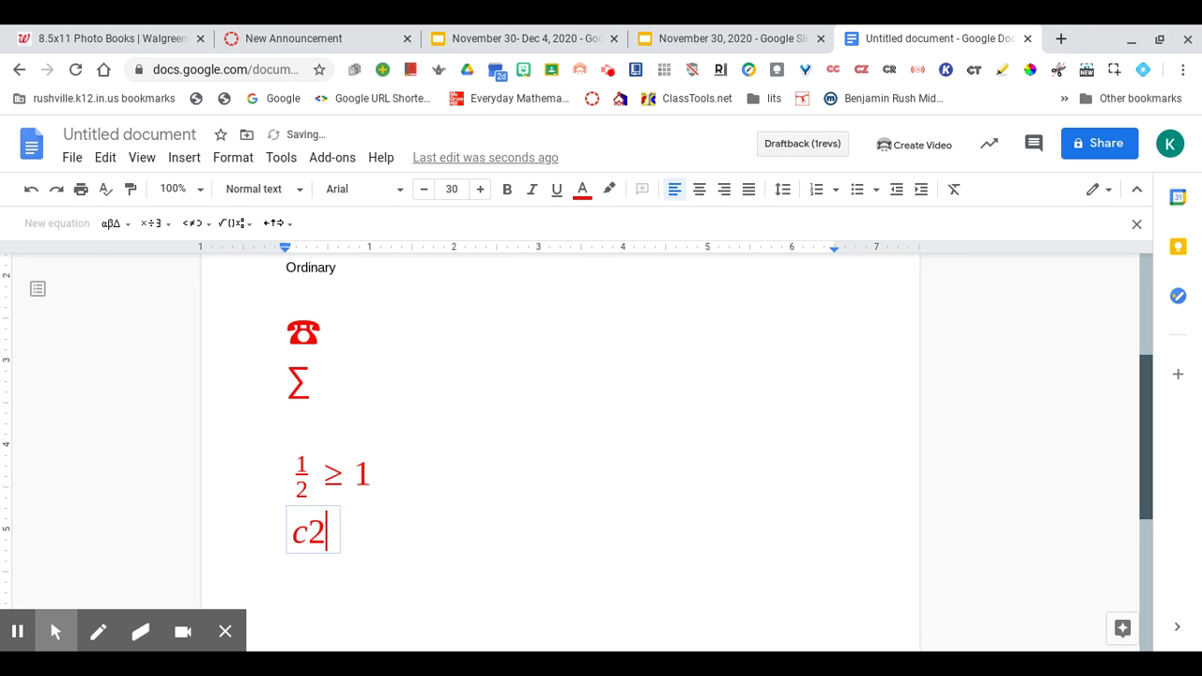
key(BackSpace)
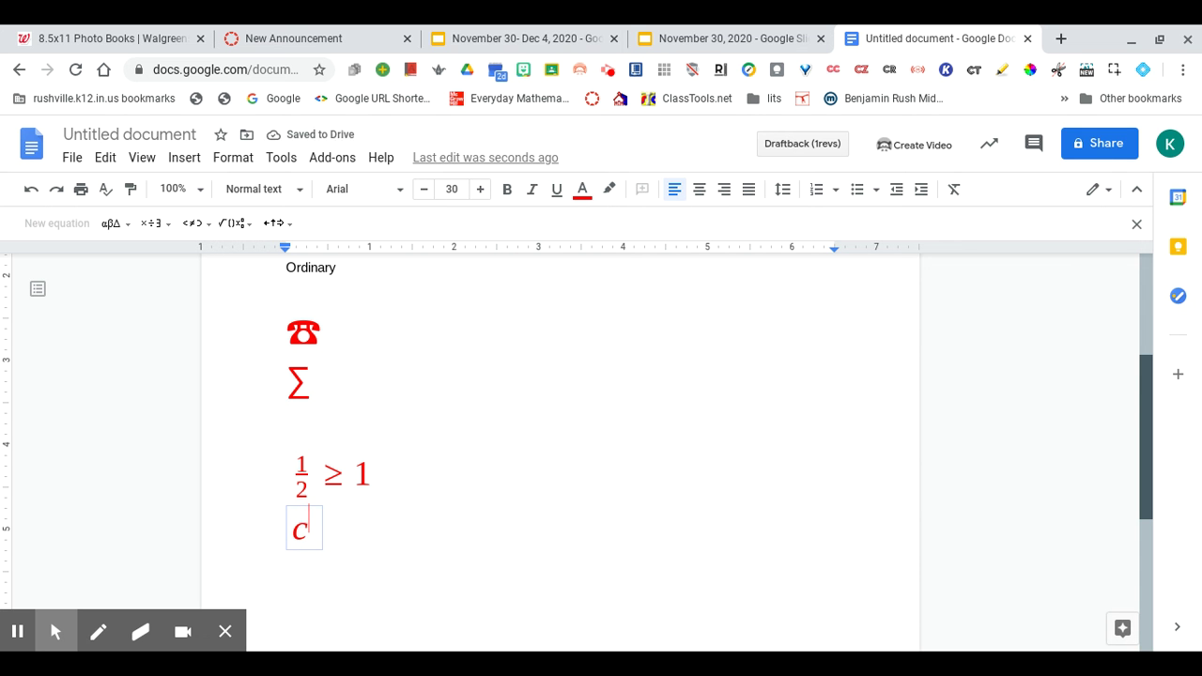
text(^2)
key(Right)
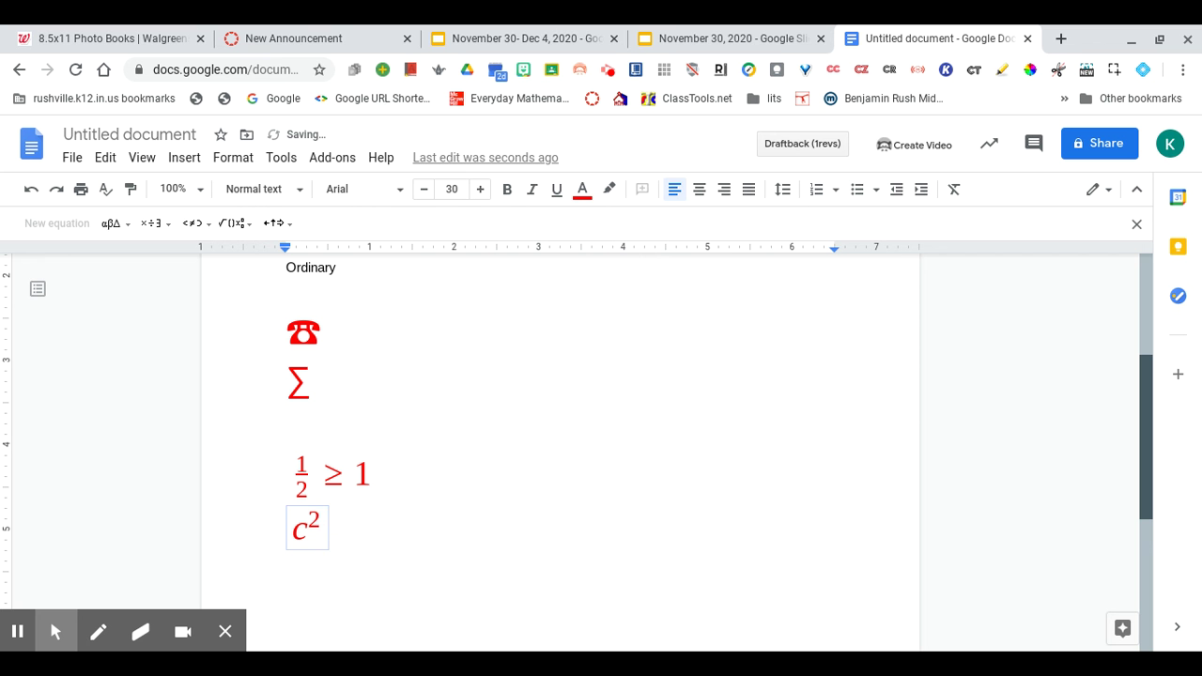
click(495, 552)
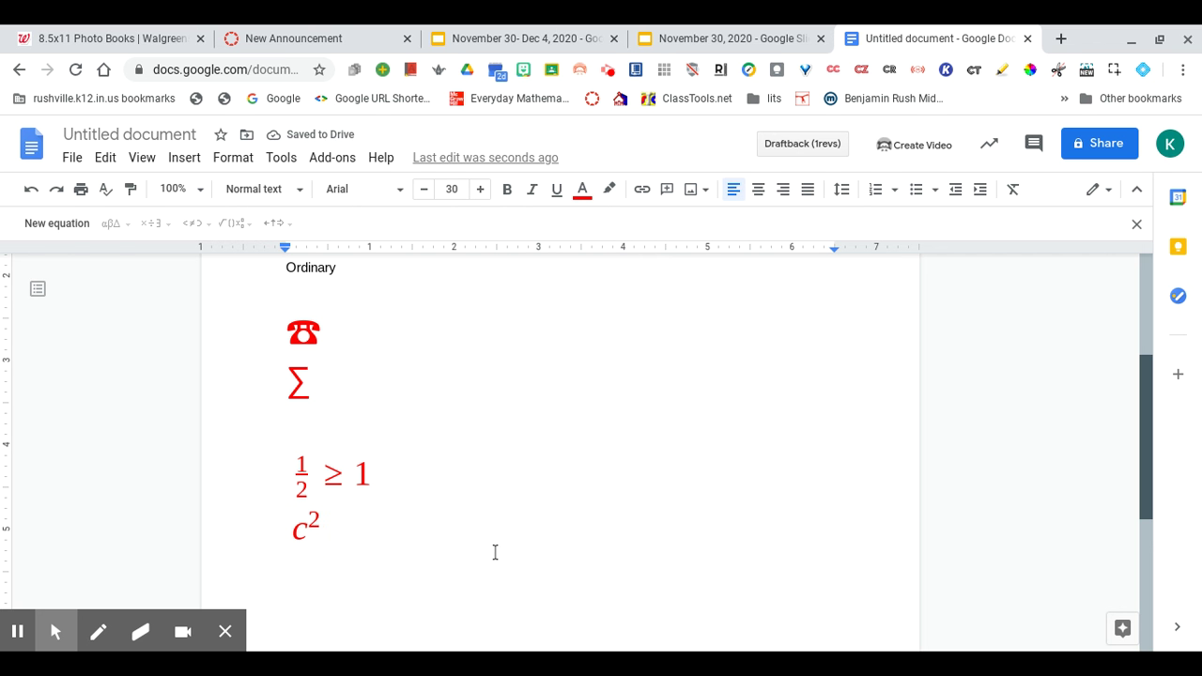